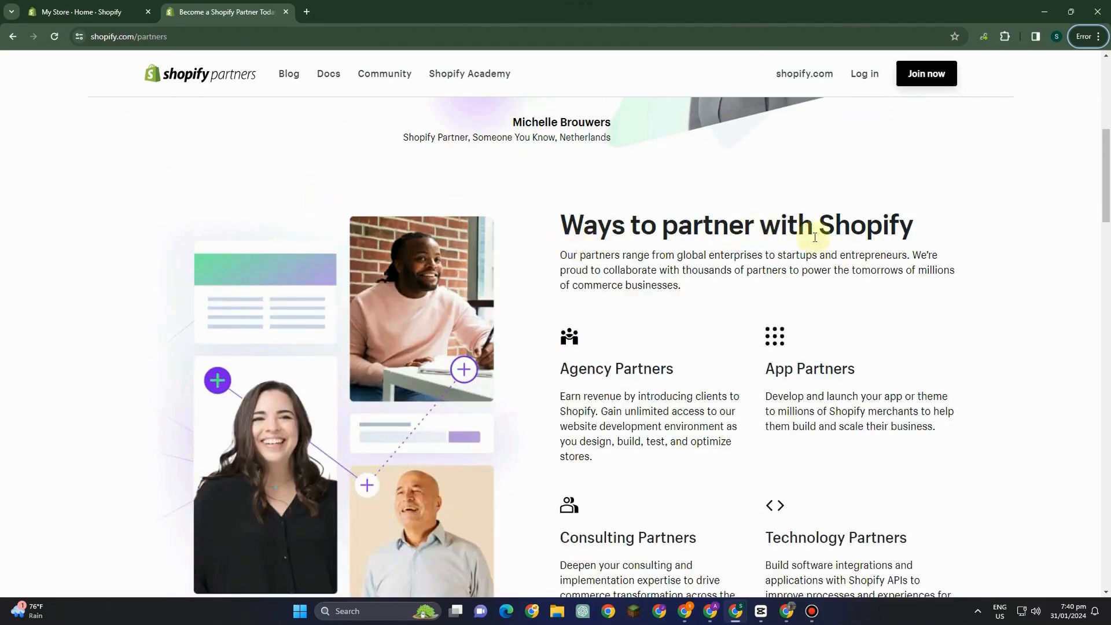
- Review the partner types and the partnership benefits on the Shopify Partners landing page
scroll(703, 364, "down", 3)
left_click_drag(550, 194, 669, 197)
left_click(679, 200)
left_click_drag(759, 202, 856, 199)
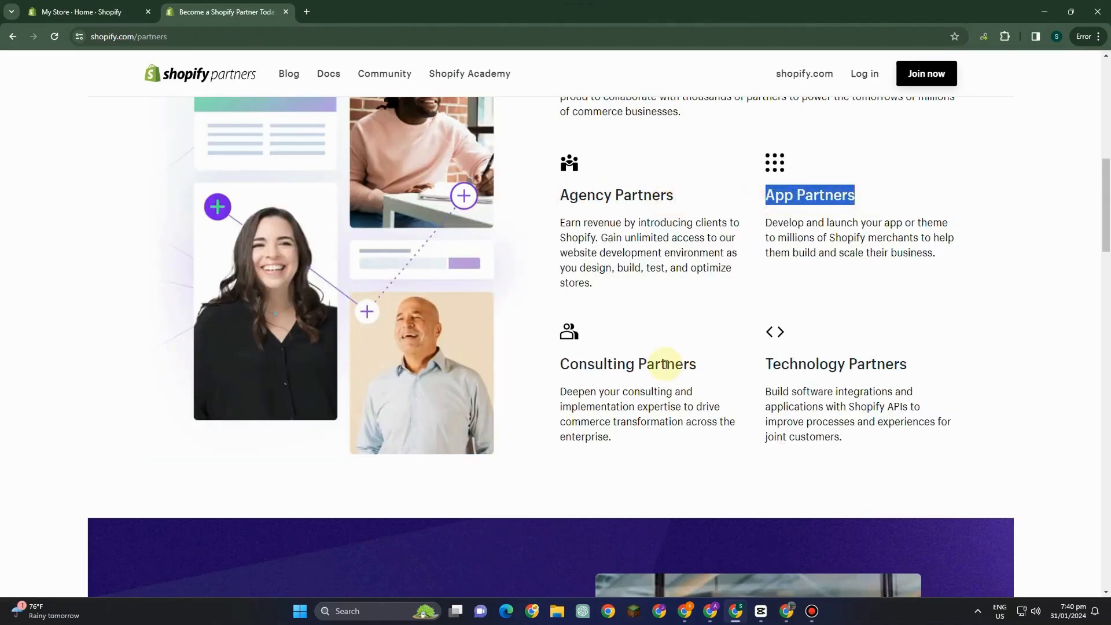
left_click_drag(557, 365, 909, 366)
scroll(637, 396, "down", 5)
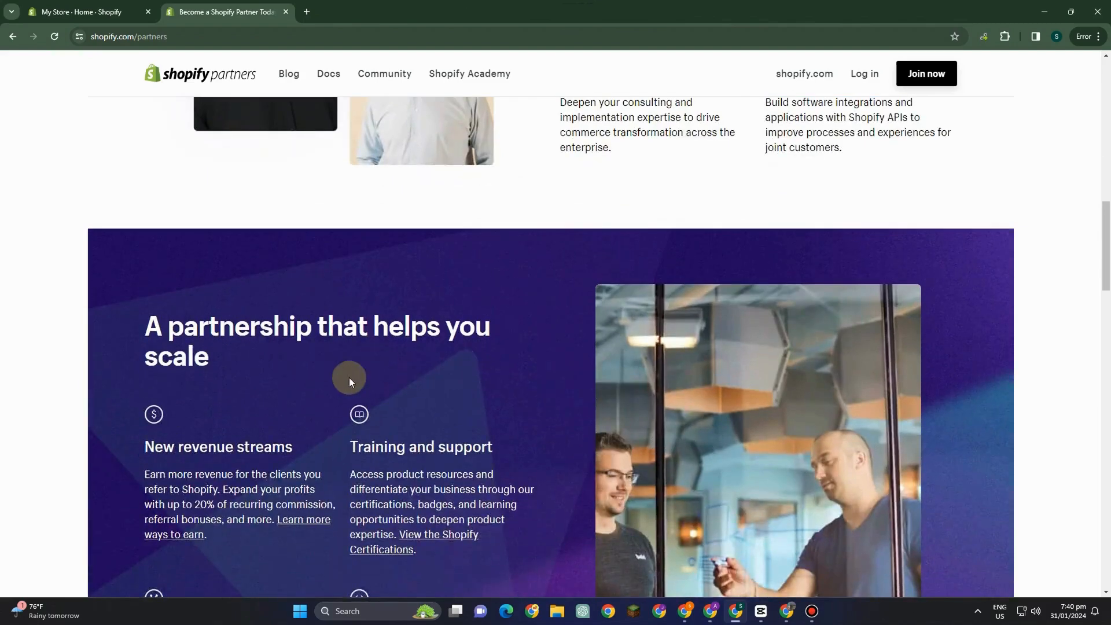
scroll(260, 419, "down", 2)
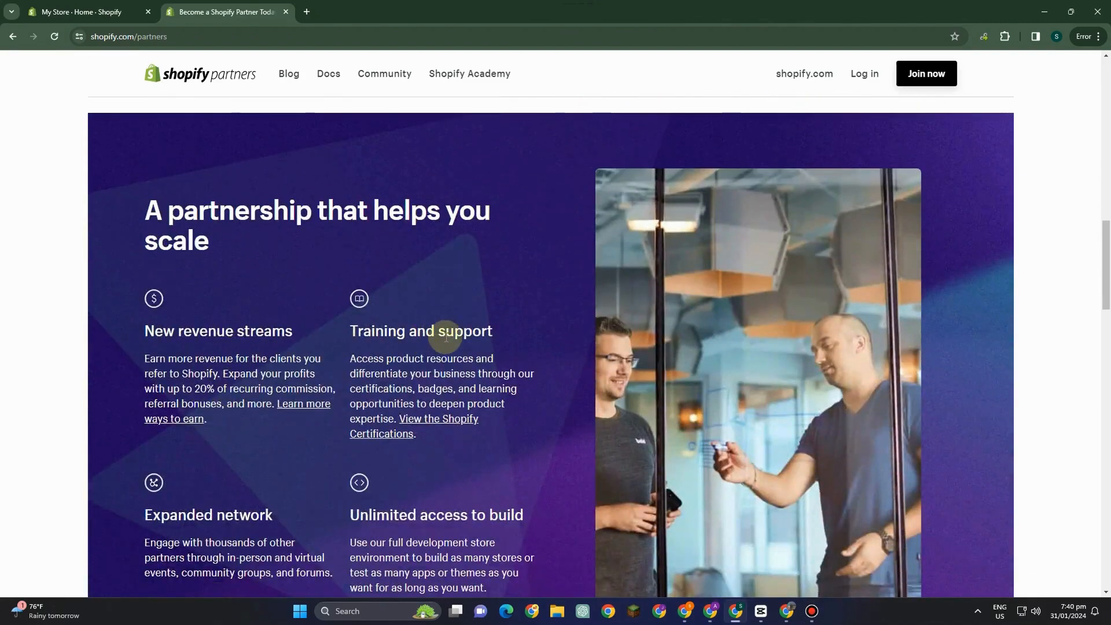
scroll(193, 474, "down", 1)
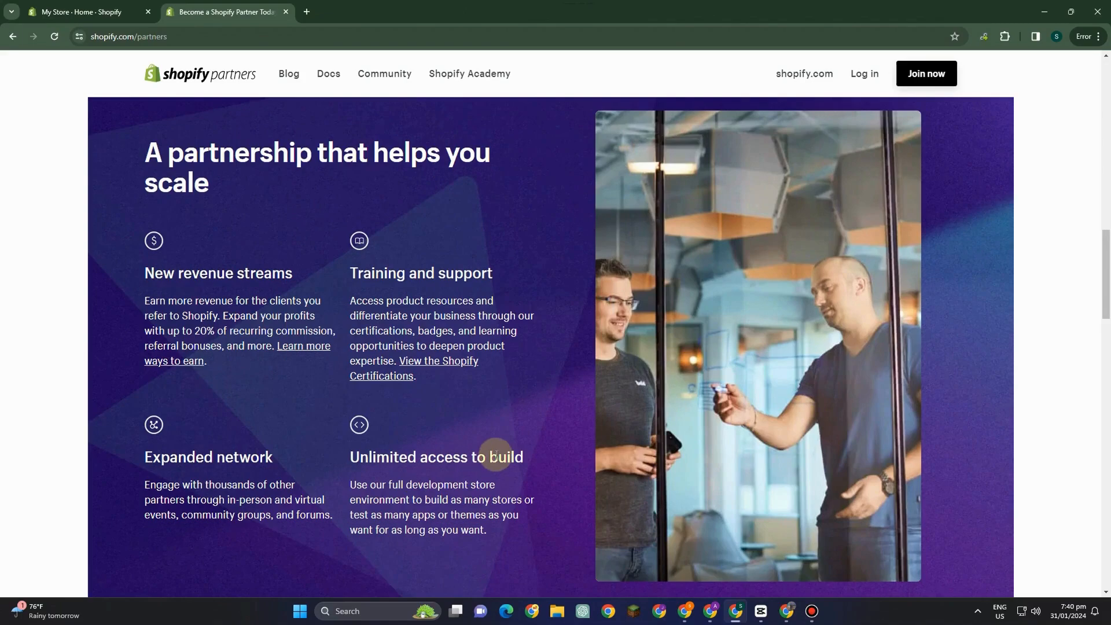
scroll(398, 483, "down", 3)
scroll(608, 356, "down", 8)
scroll(616, 387, "up", 15)
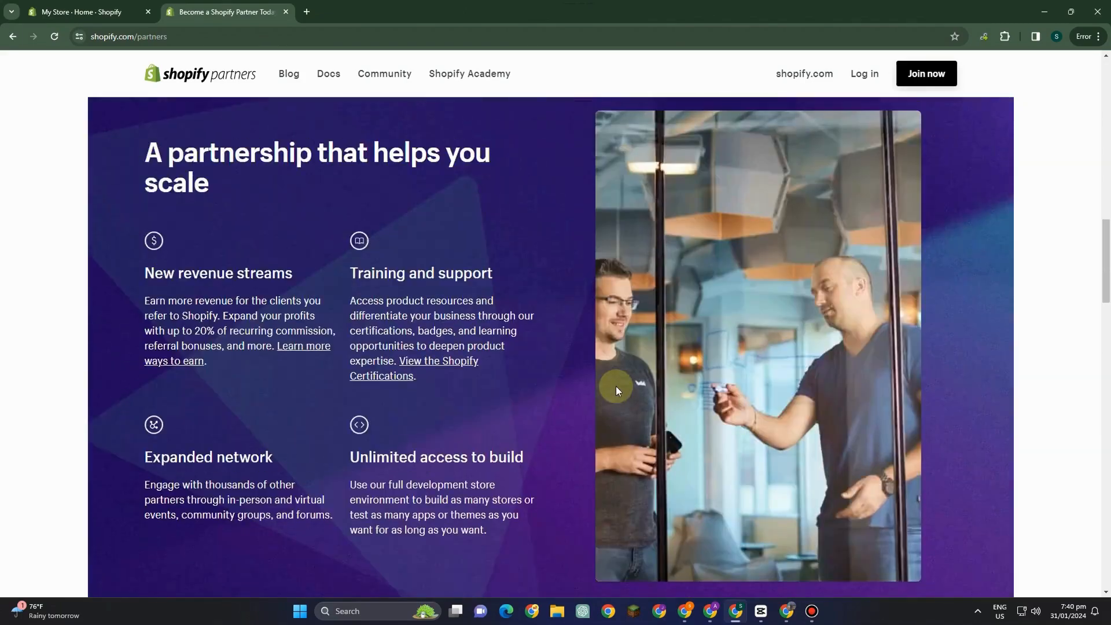
scroll(616, 387, "up", 12)
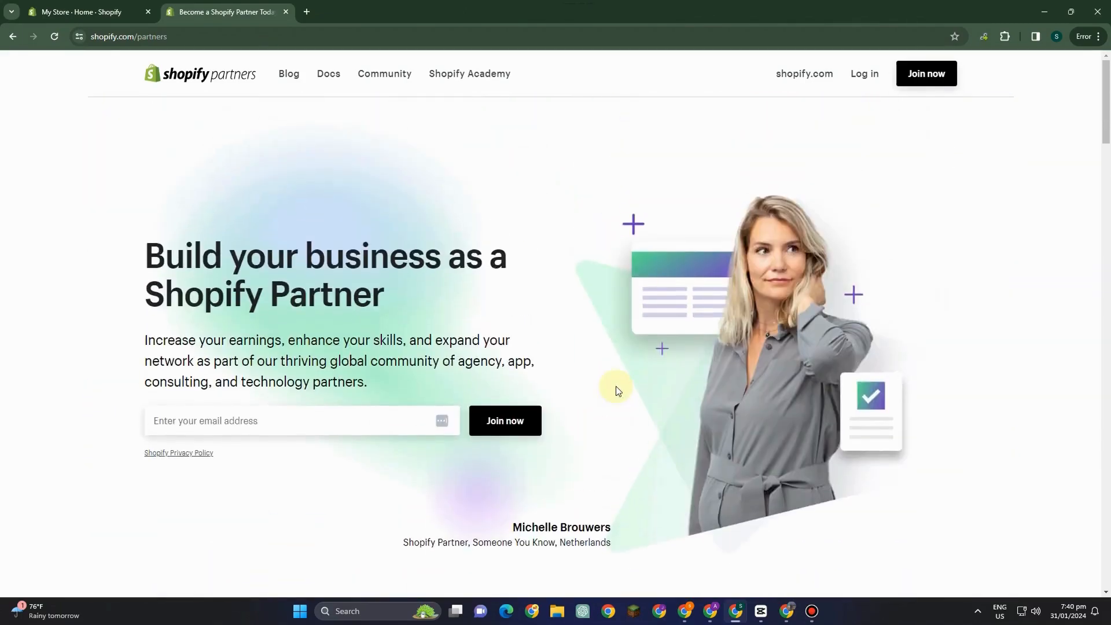
- Start joining the Shopify Partner program and dismiss the welcome message on the partner dashboard's Home page
left_click(898, 74)
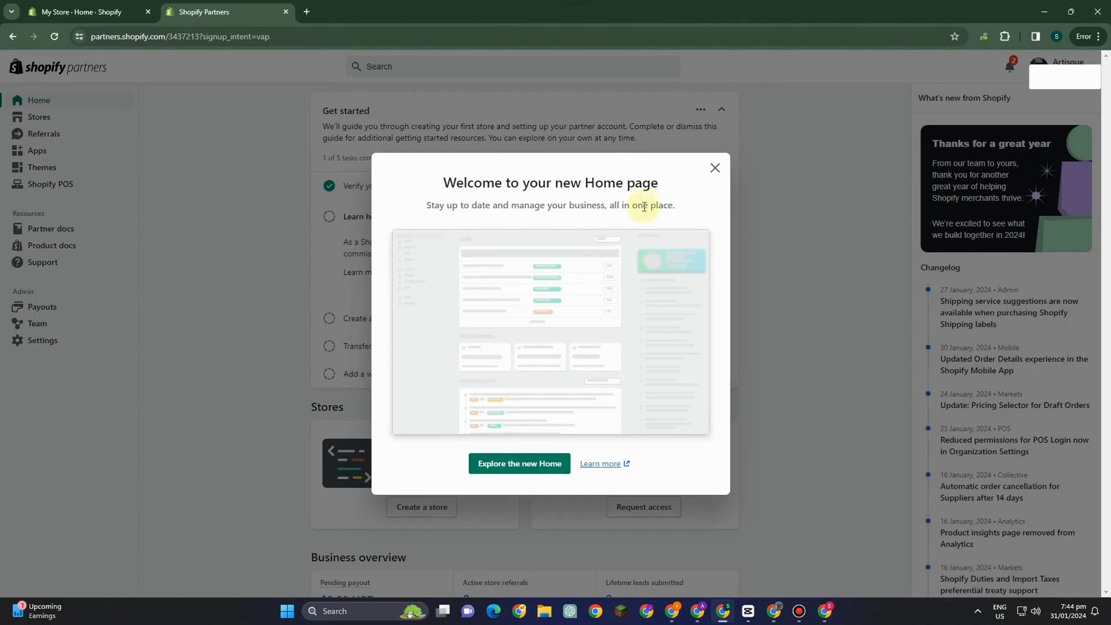
left_click_drag(444, 183, 691, 318)
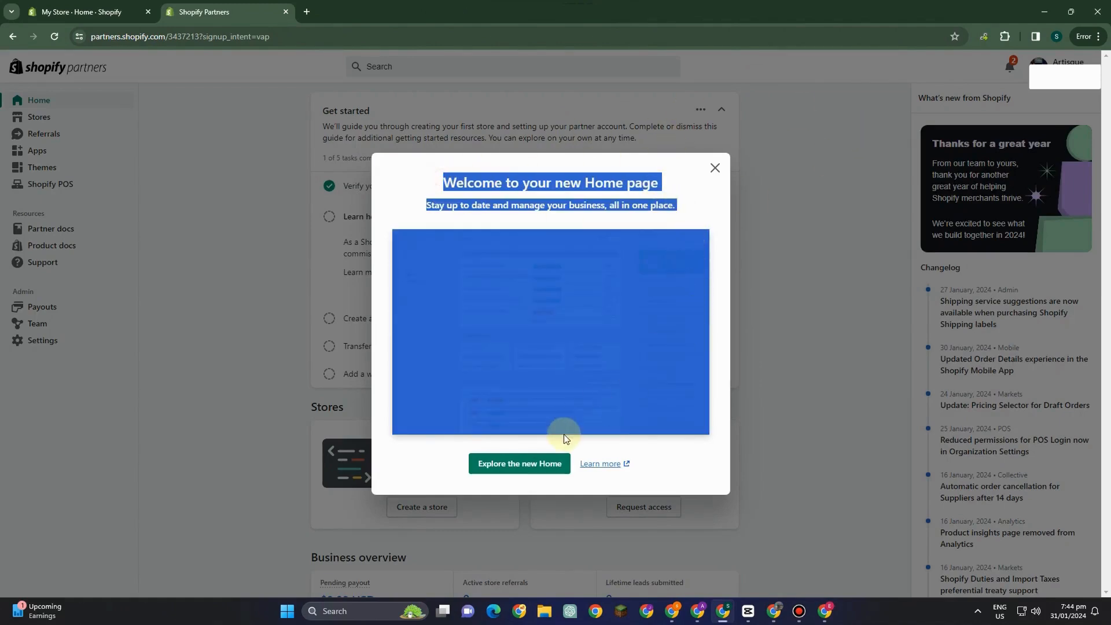
left_click(715, 167)
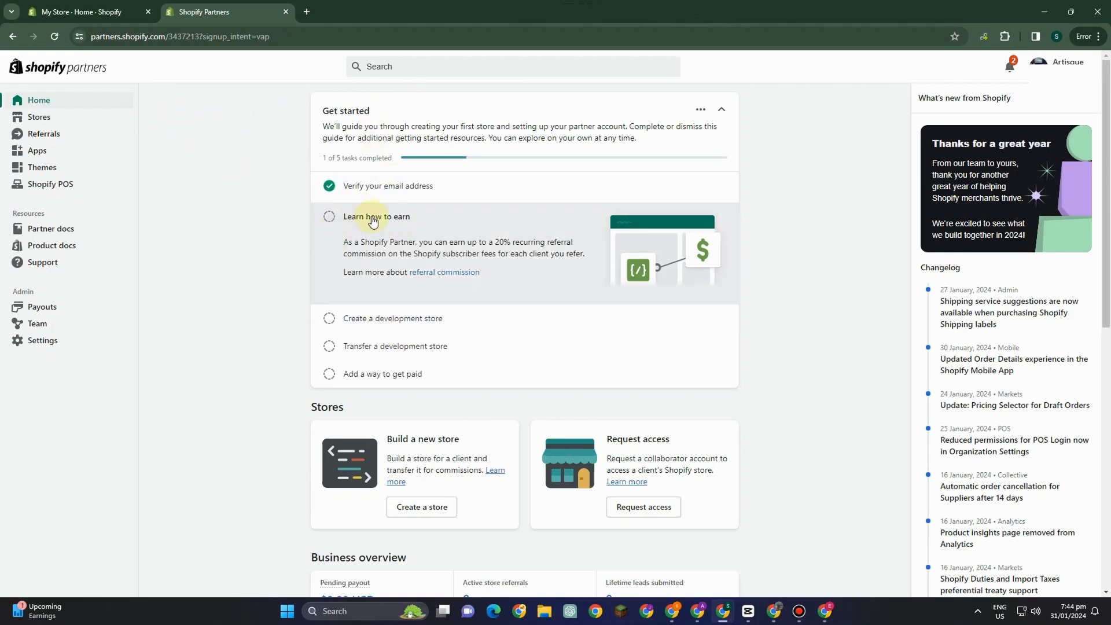
- Expand the Create a development store task in the Get started guide, and go to the Stores page
left_click(397, 329)
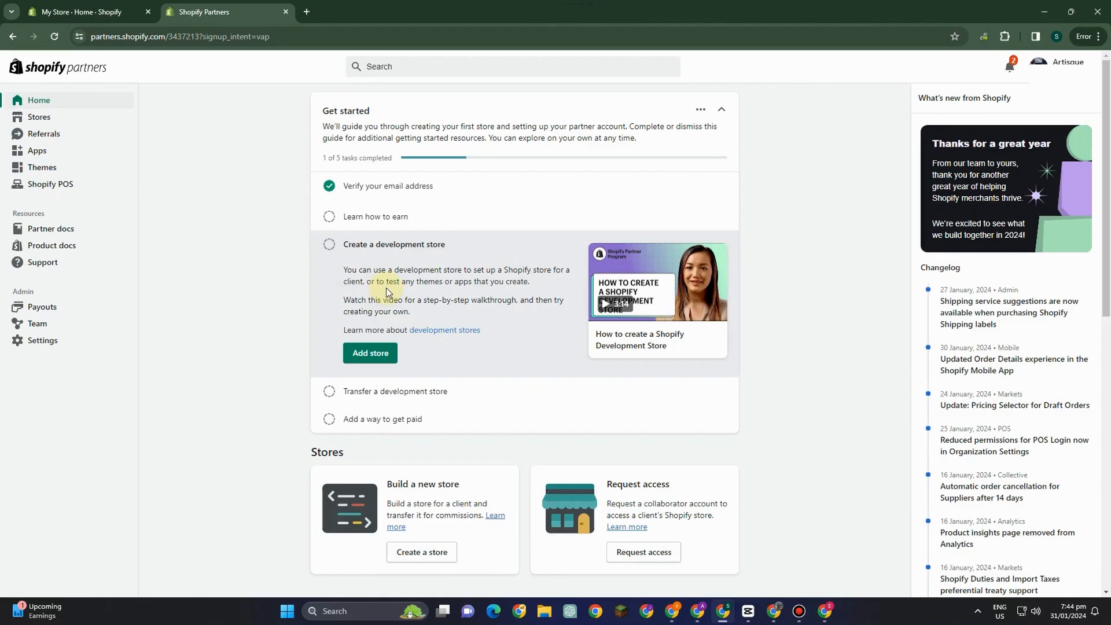
left_click(39, 117)
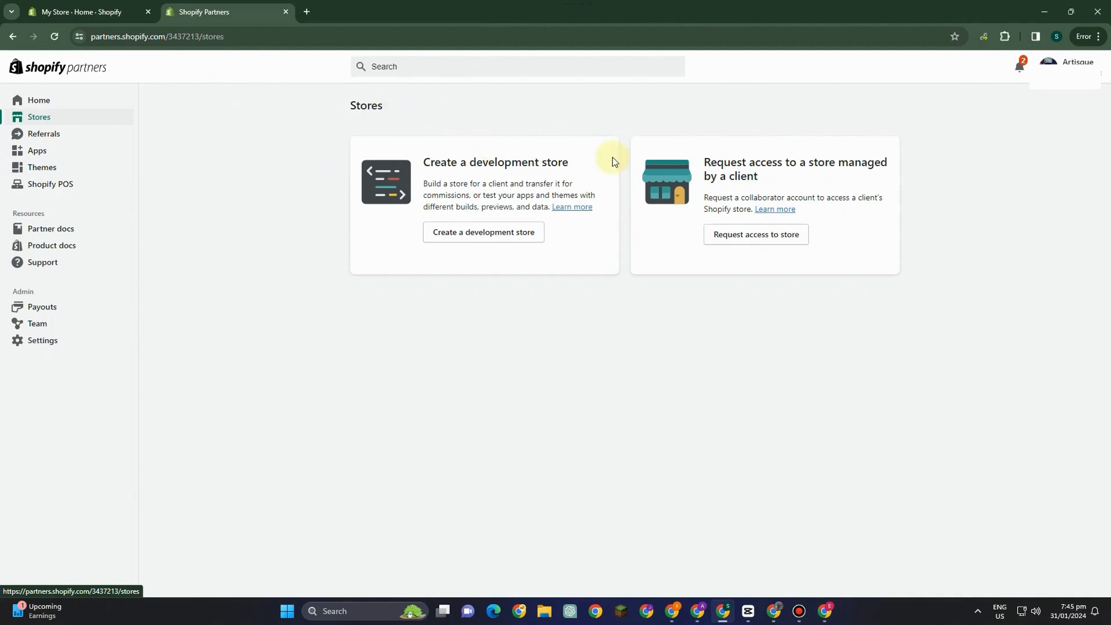
left_click_drag(422, 163, 600, 169)
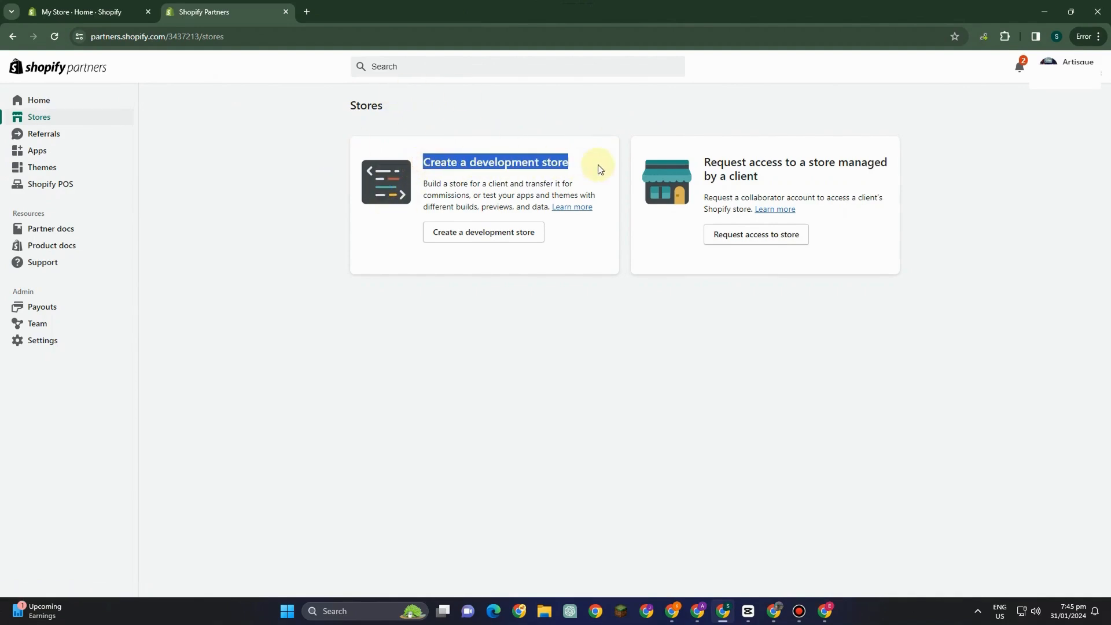
left_click_drag(420, 184, 484, 184)
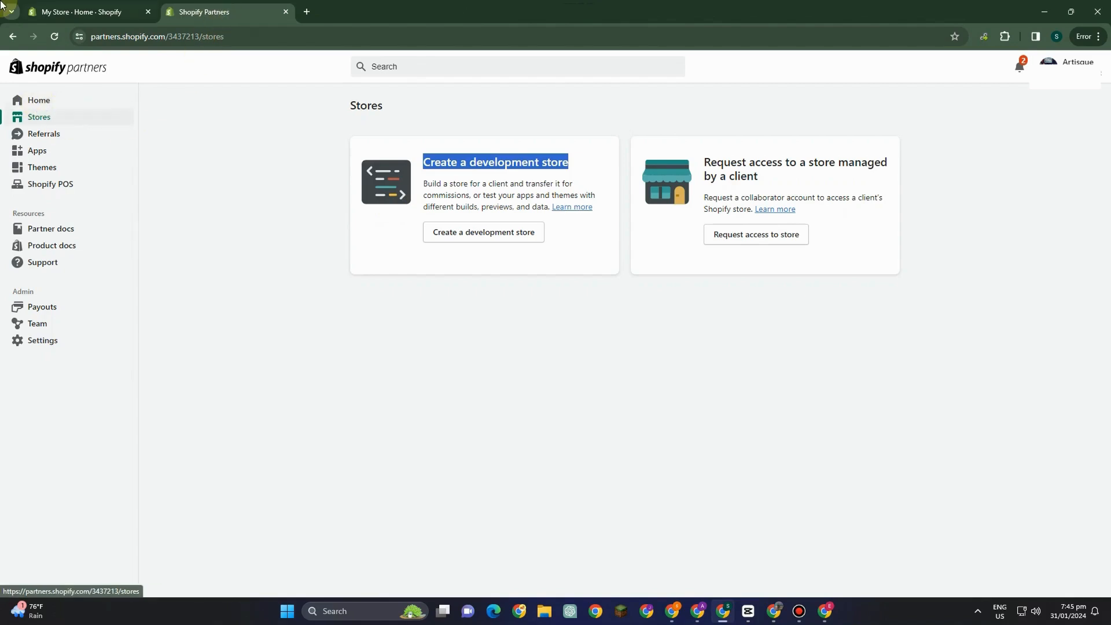
- Look at the existing store's admin home, and return to the partner Stores page to compare its two store options
left_click(74, 13)
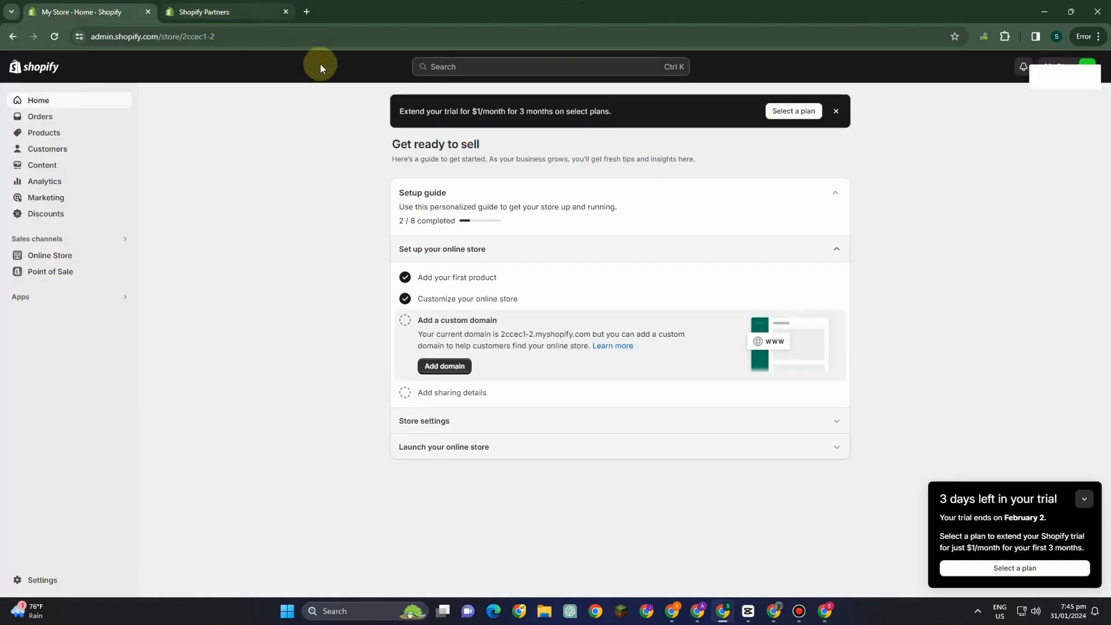
left_click(220, 12)
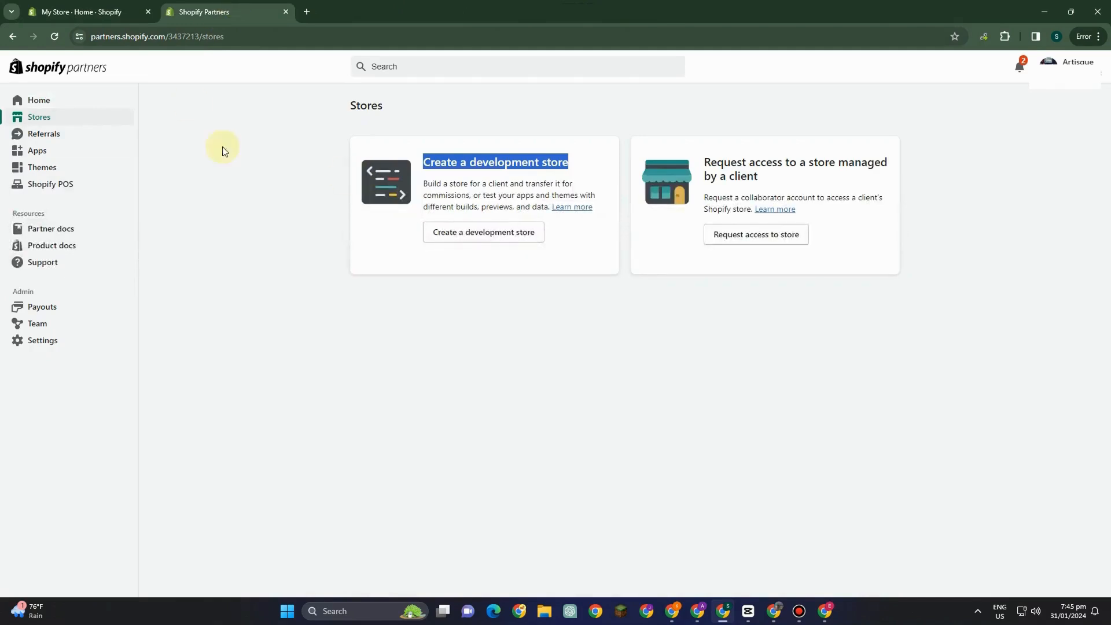
left_click(627, 296)
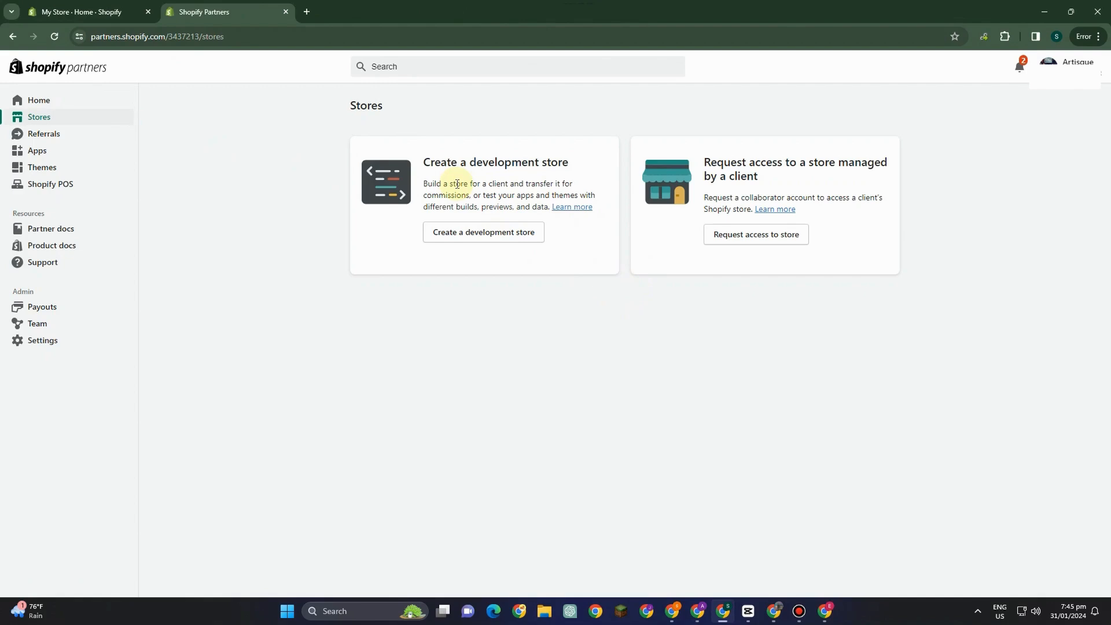
left_click_drag(710, 163, 759, 176)
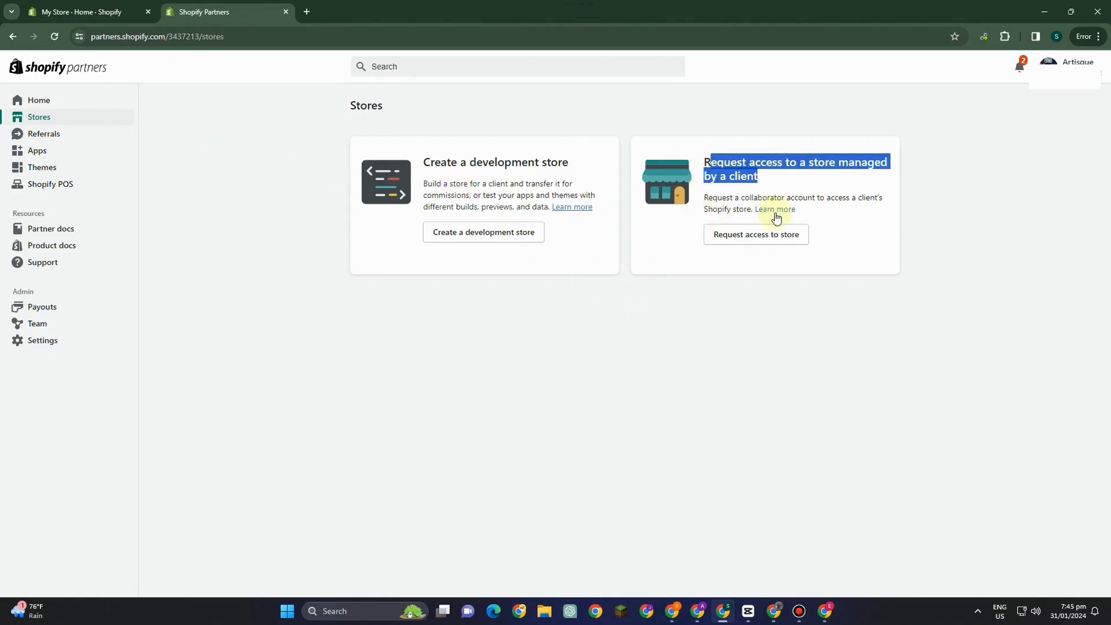
left_click(728, 299)
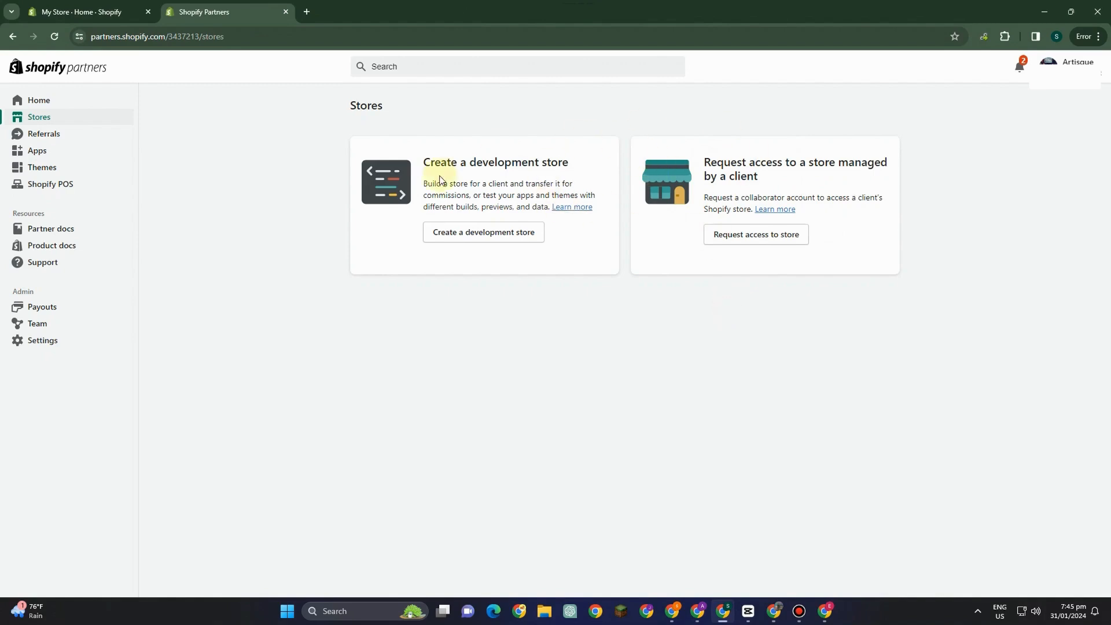
- Open the help article on creating development stores in a new tab, skim it and return to the Stores page
double_click(427, 161)
left_click(422, 162)
left_click_drag(422, 162, 570, 165)
right_click(569, 212)
left_click(589, 225)
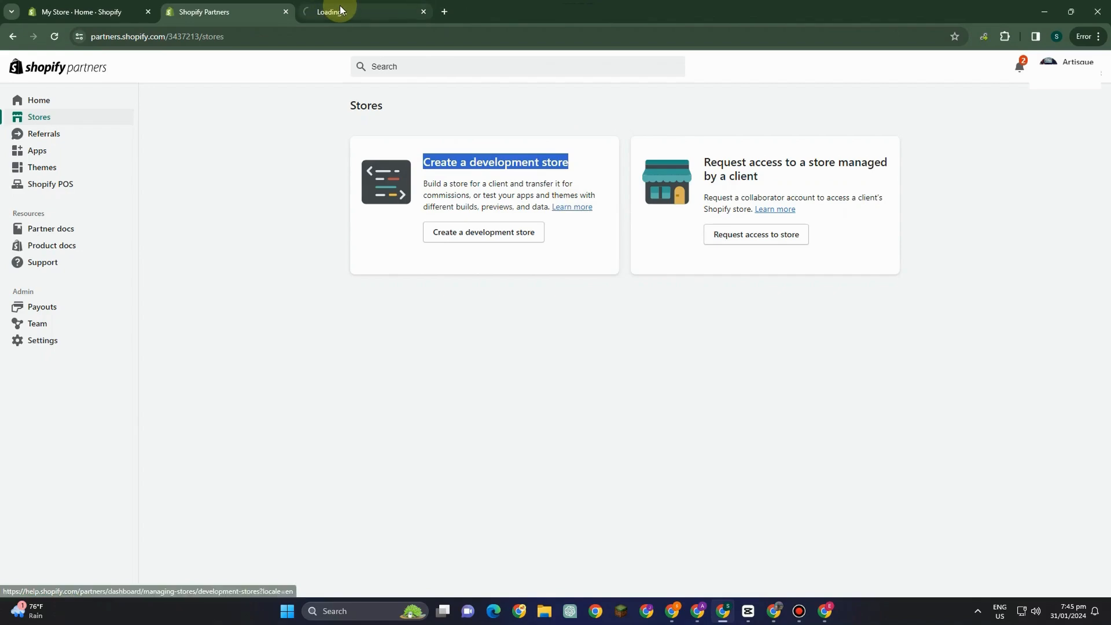
left_click(342, 10)
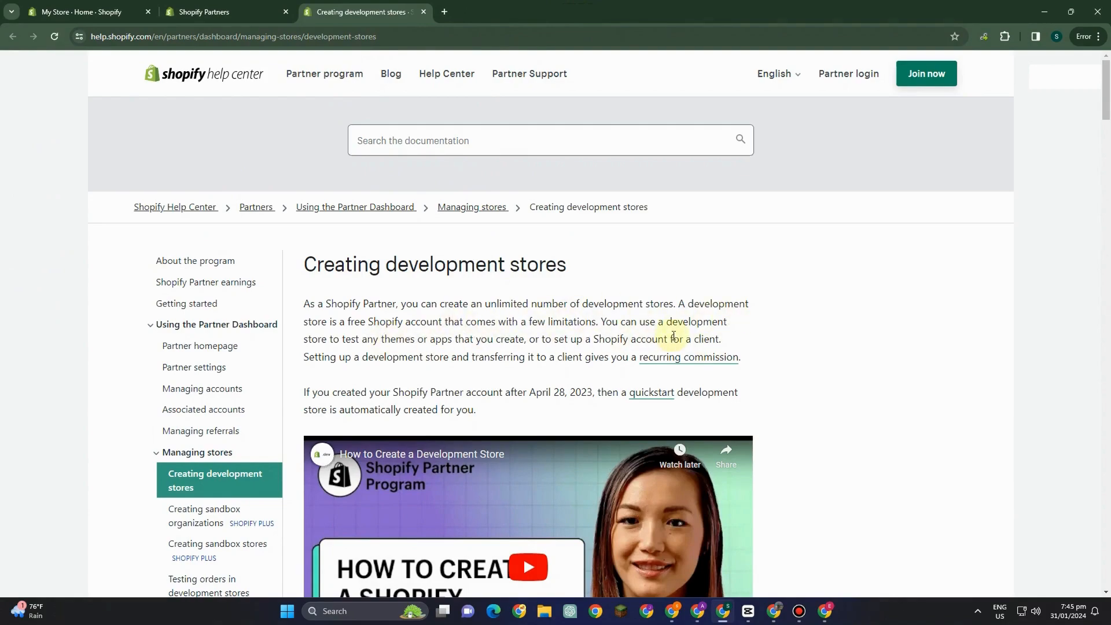
scroll(671, 338, "down", 10)
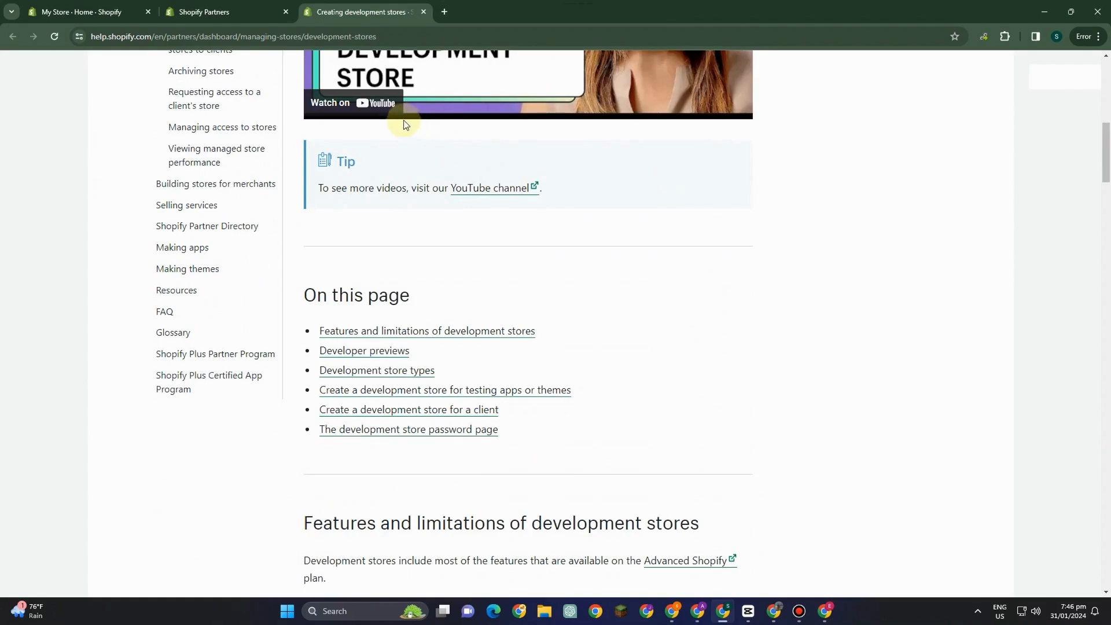
left_click(259, 12)
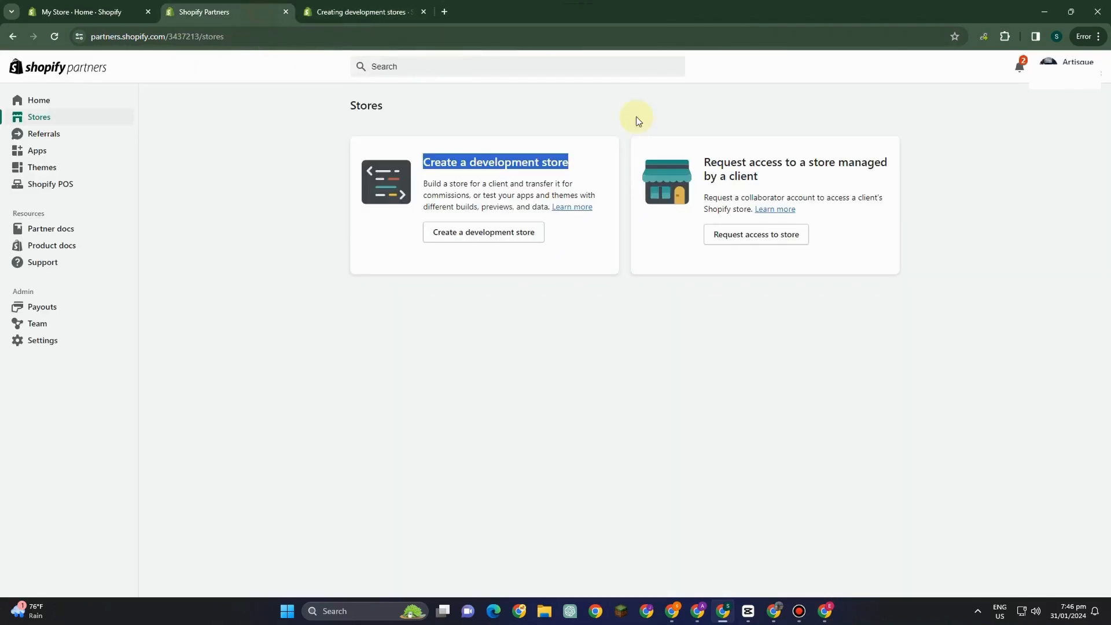
- Open the help article on requesting access to a client's store in a new tab, read it and return to the Stores page
left_click(473, 201)
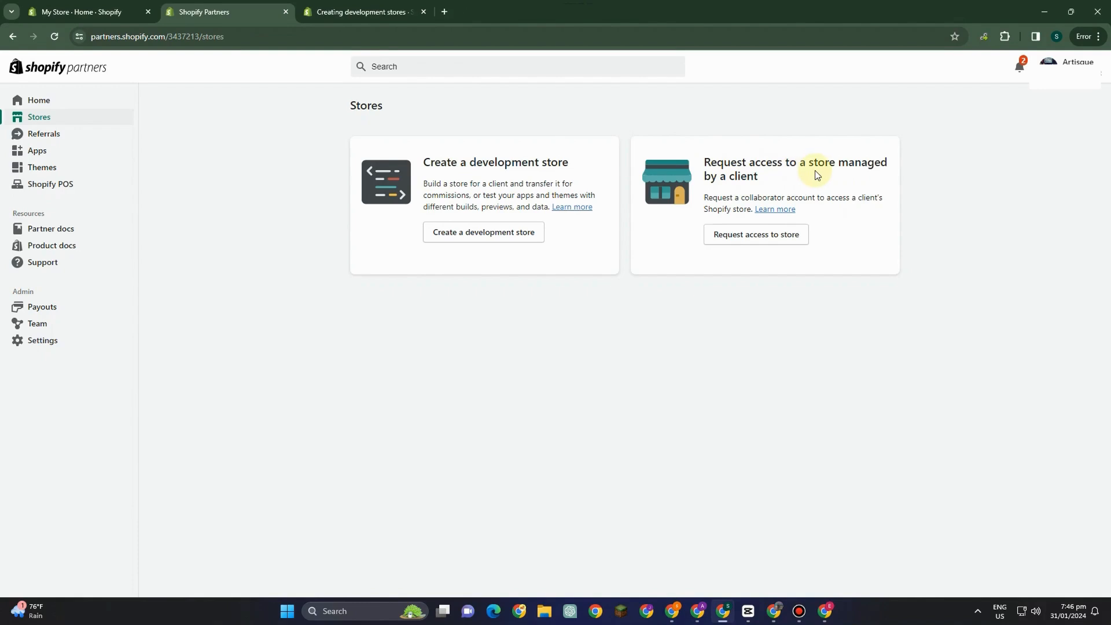
right_click(773, 209)
left_click(796, 220)
left_click(450, 7)
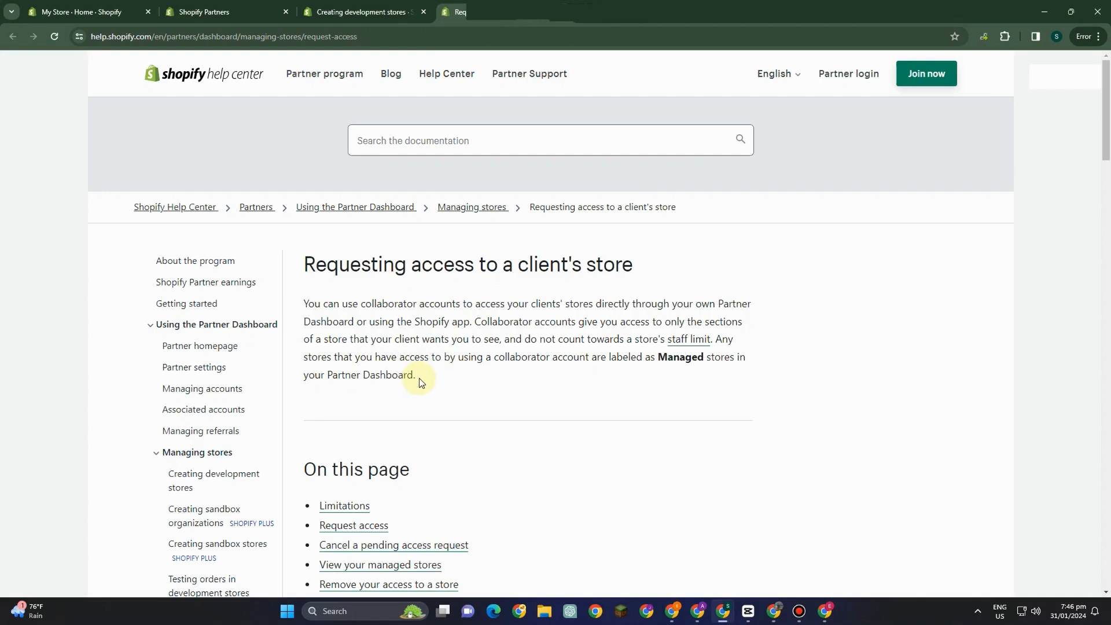
left_click(219, 12)
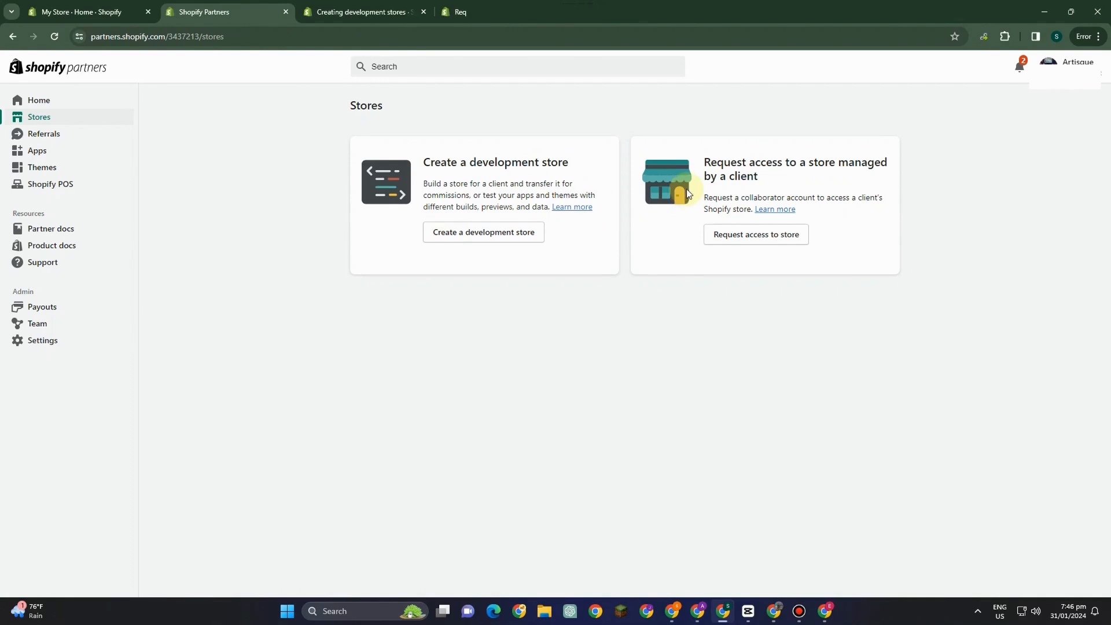
- Open the form for creating a development store, and read the linked help section on development store features and limitations in a new tab
left_click(480, 238)
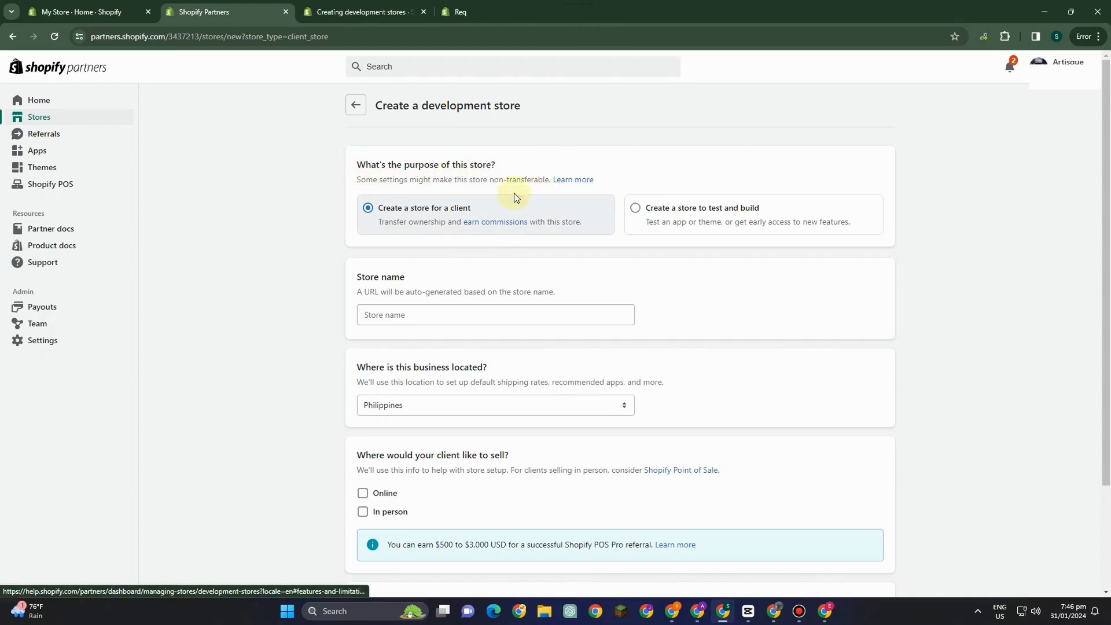
right_click(572, 181)
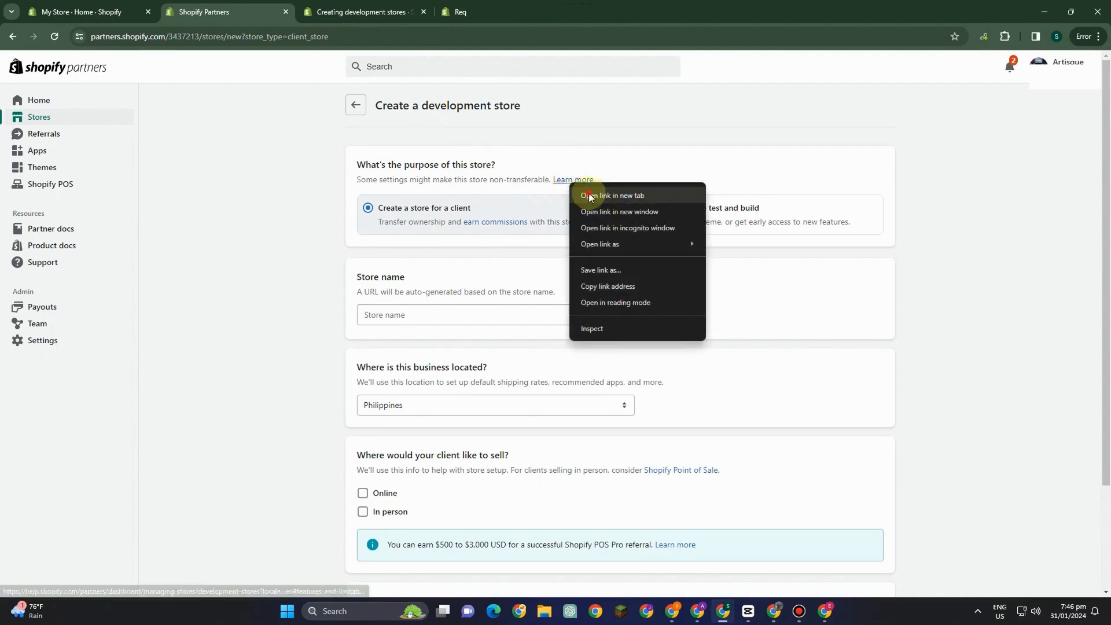
left_click(492, 150)
left_click(649, 16)
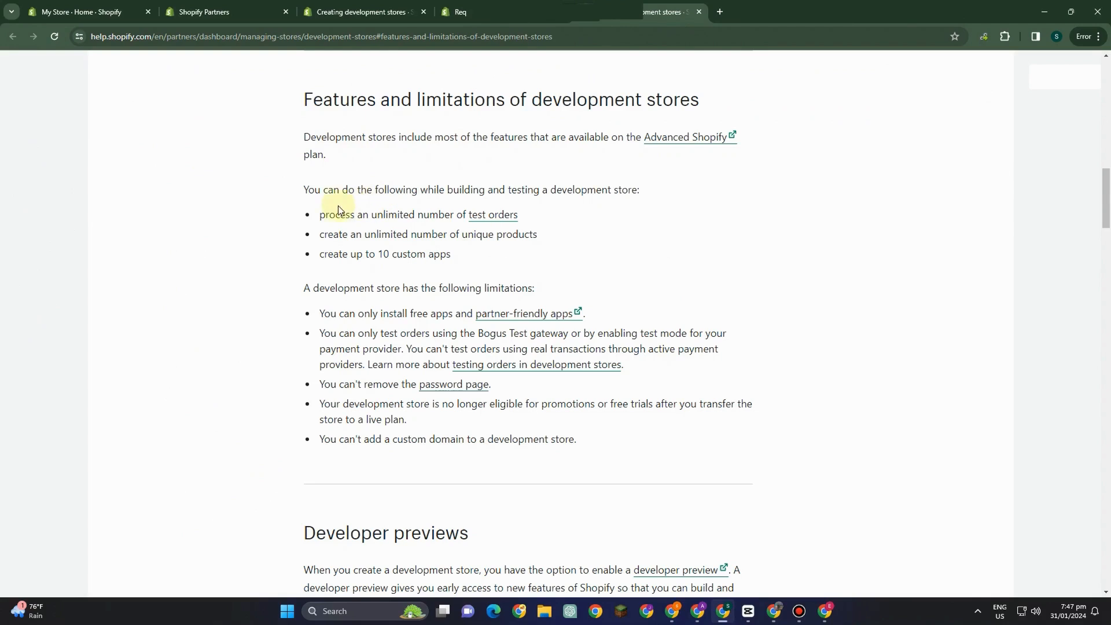
left_click_drag(304, 190, 640, 191)
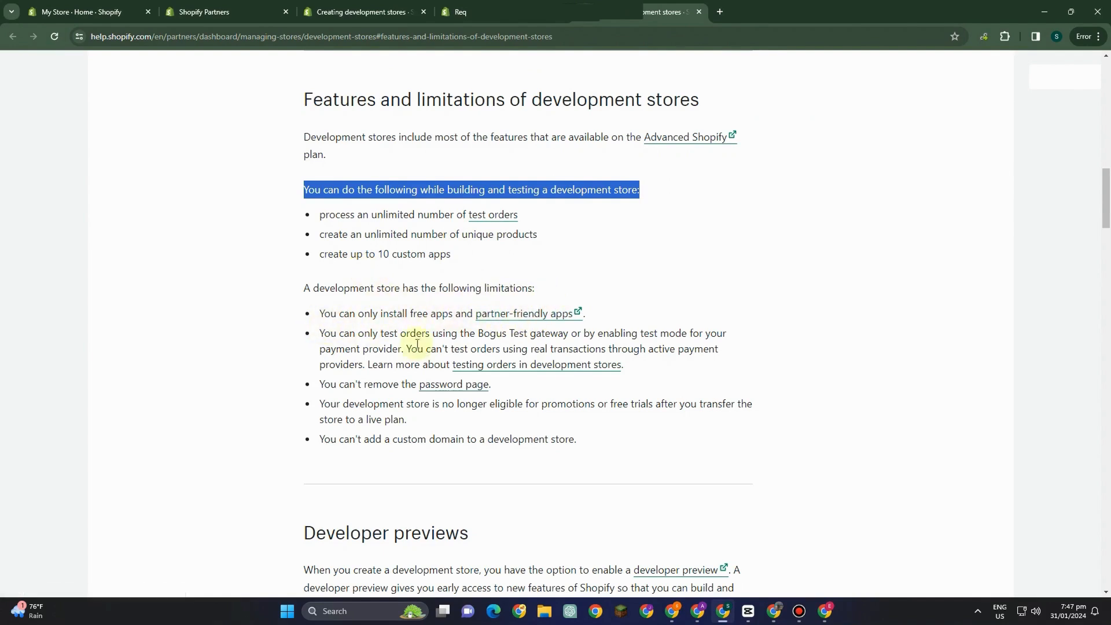
scroll(396, 386, "down", 2)
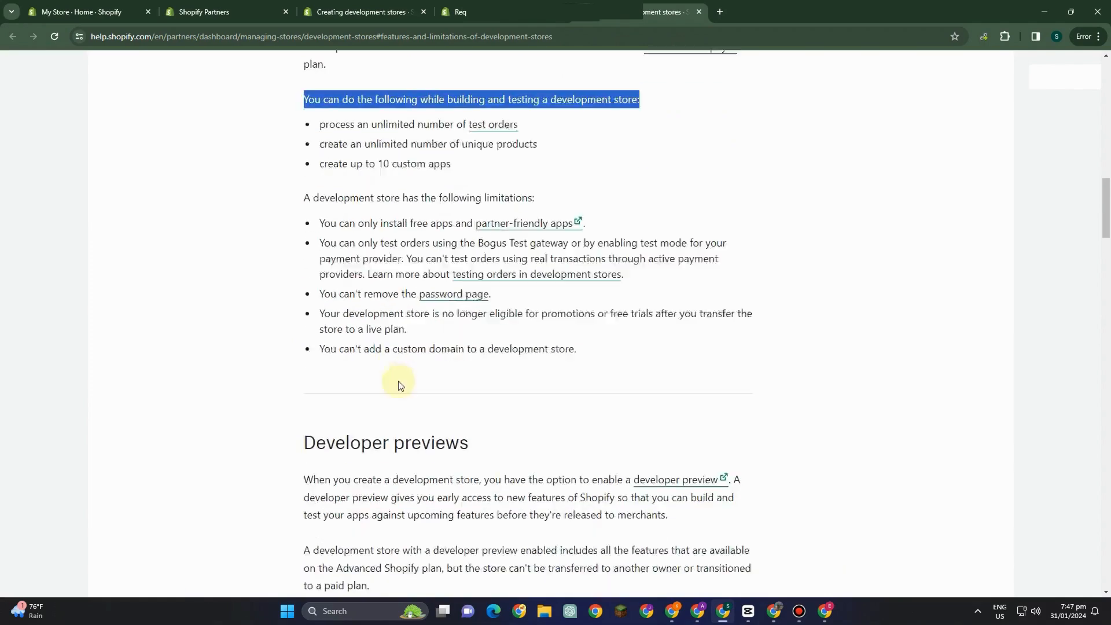
left_click(245, 12)
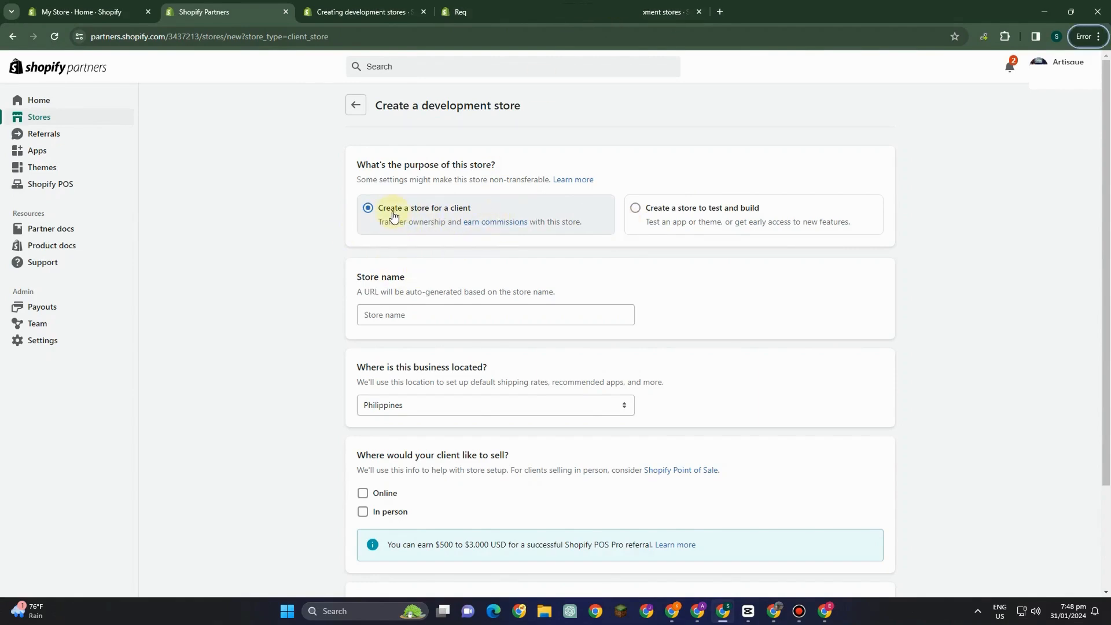
- Open the help article on earning commissions in a new tab and examine the earnings and terms for development store and Shopify Plus referrals
right_click(495, 227)
left_click(518, 234)
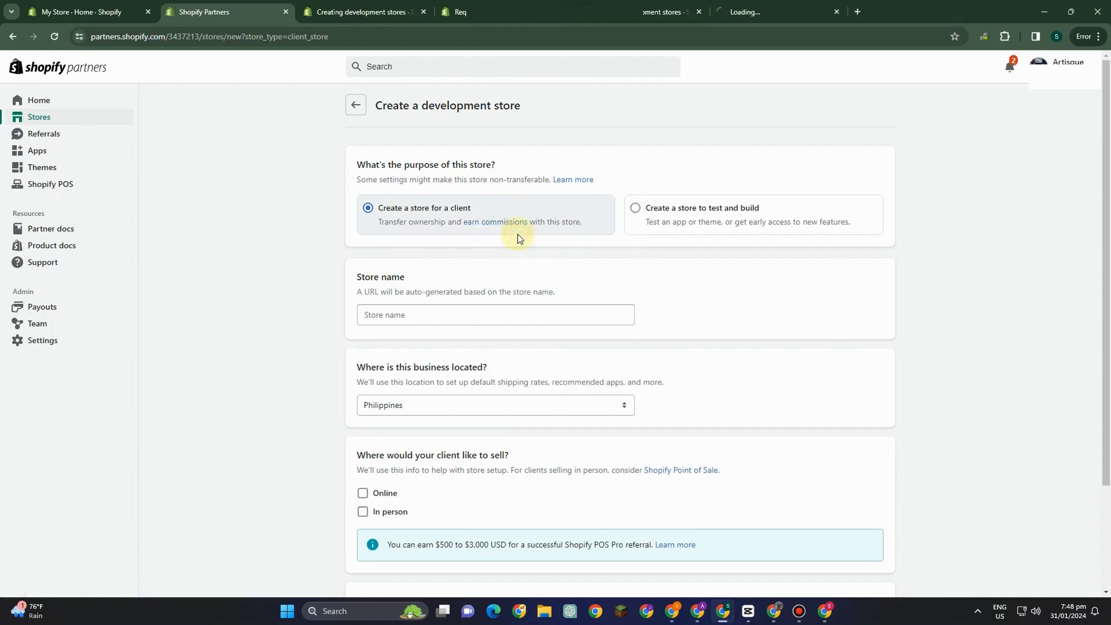
left_click(752, 13)
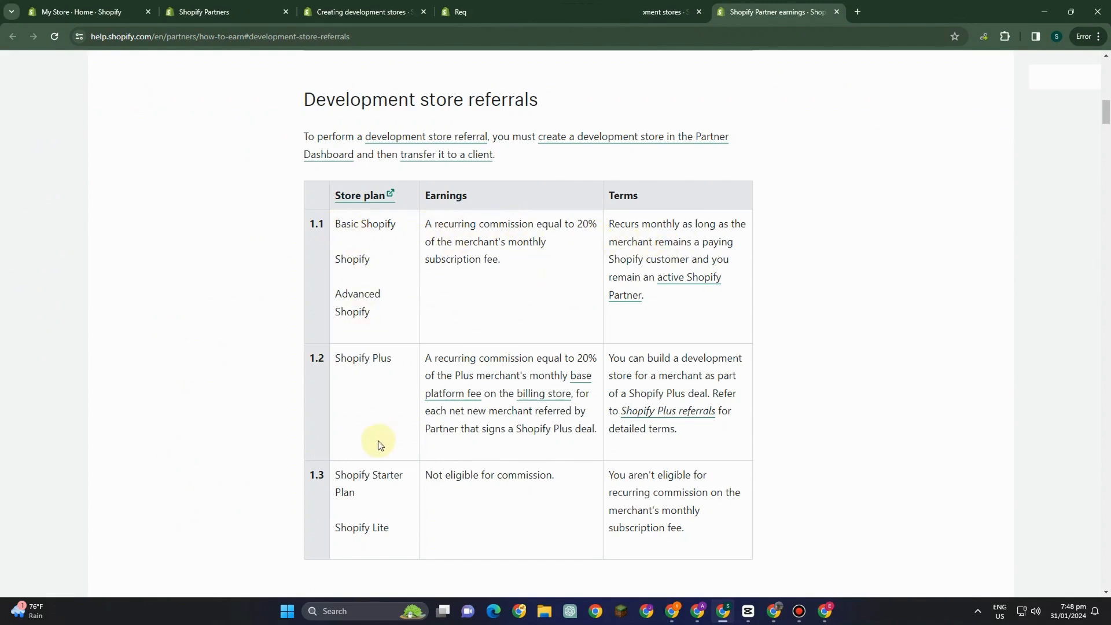
scroll(380, 444, "down", 2)
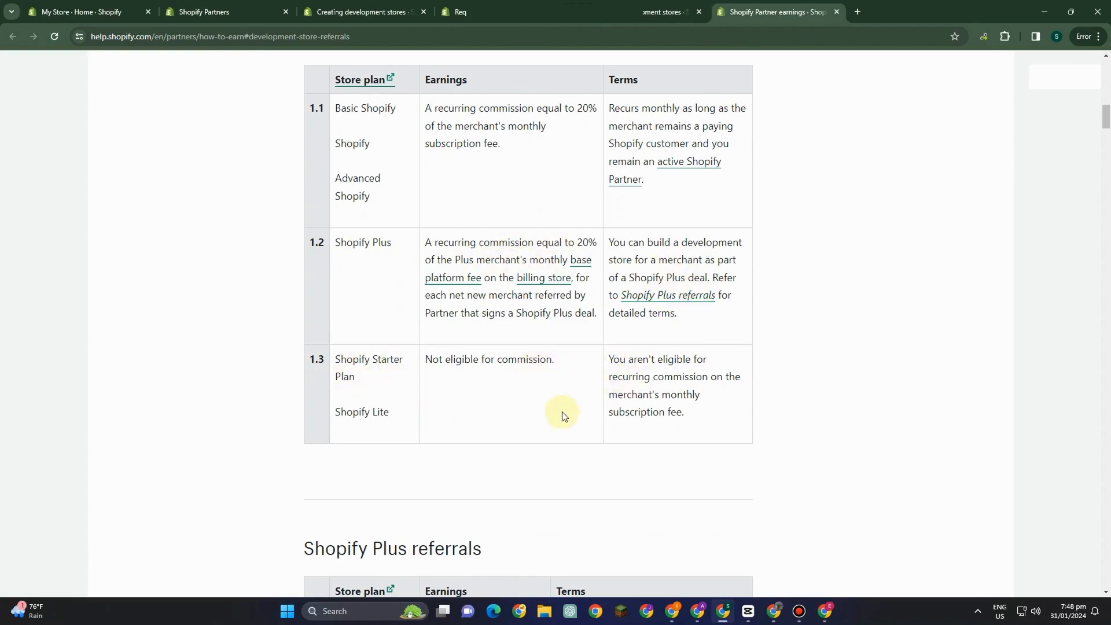
scroll(562, 414, "down", 3)
scroll(563, 416, "down", 3)
scroll(561, 415, "down", 8)
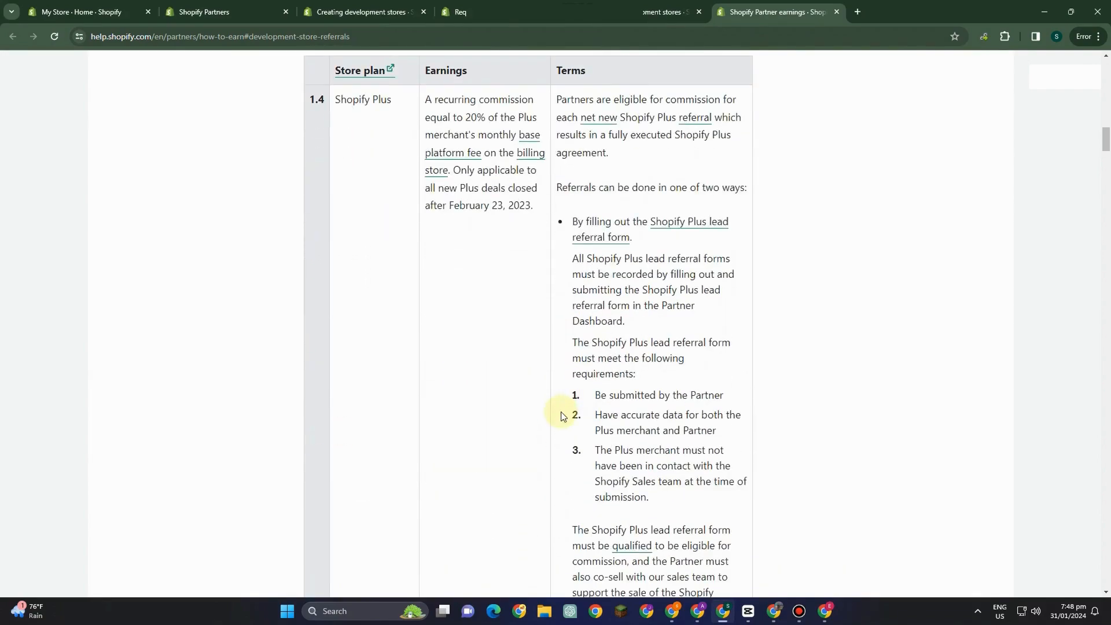
- Return to the development store form, view the test-and-build options and set the purpose back to creating a store for a client
scroll(561, 415, "up", 9)
scroll(561, 414, "up", 10)
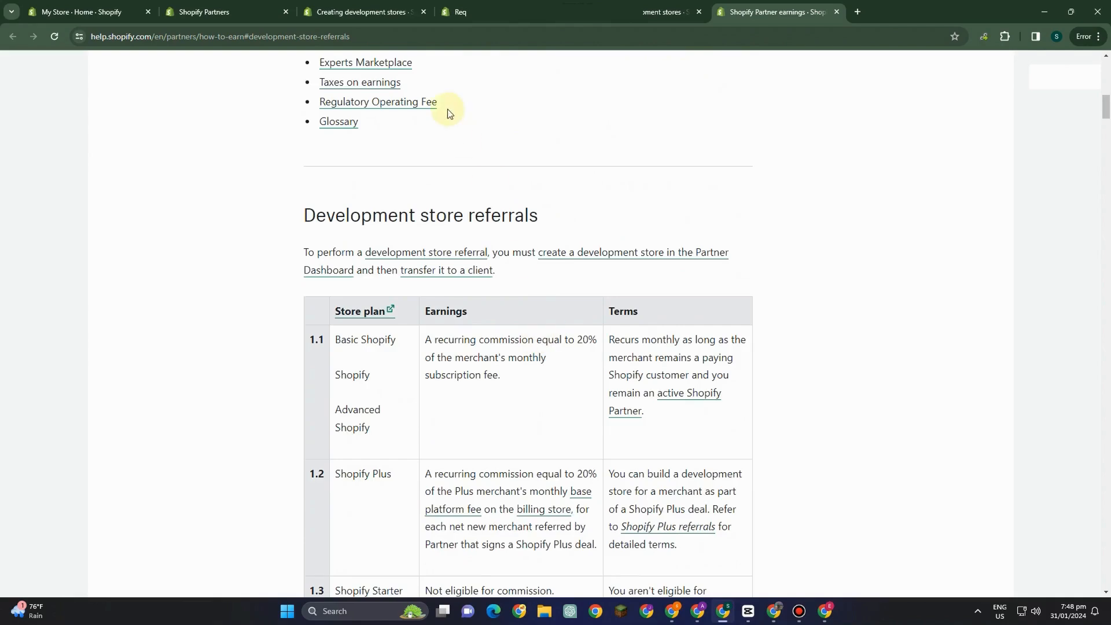
left_click(348, 11)
left_click(261, 10)
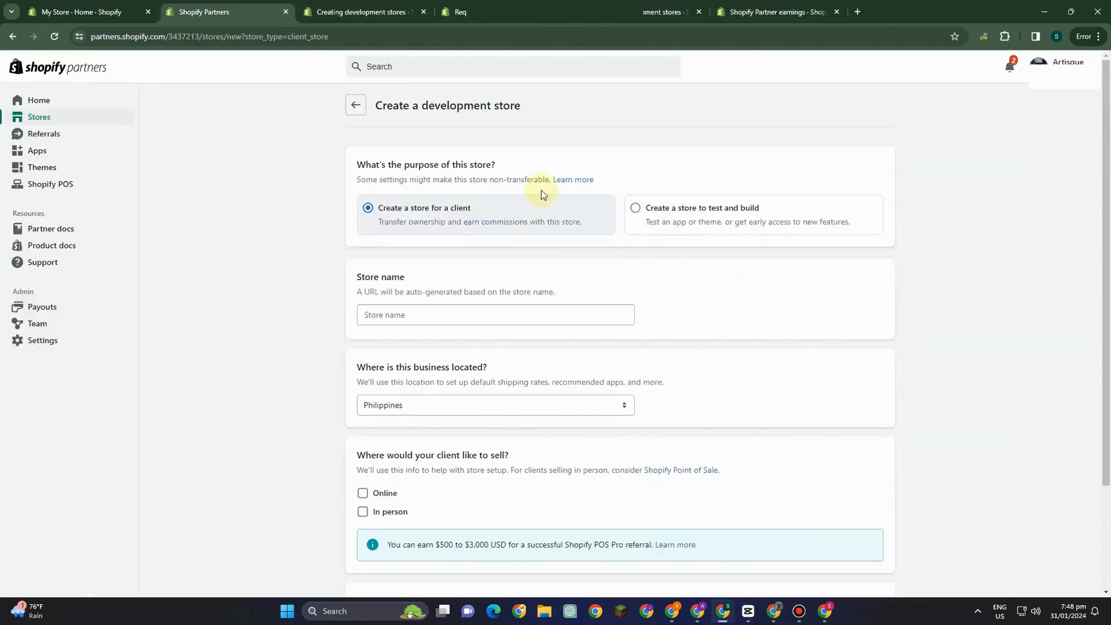
left_click(635, 208)
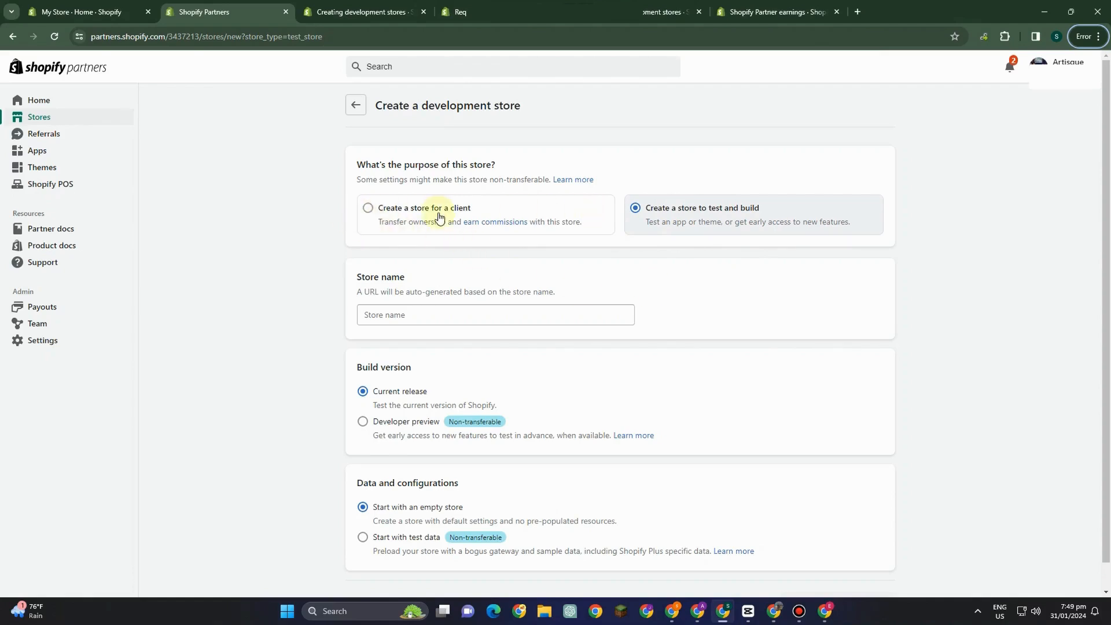
left_click(367, 213)
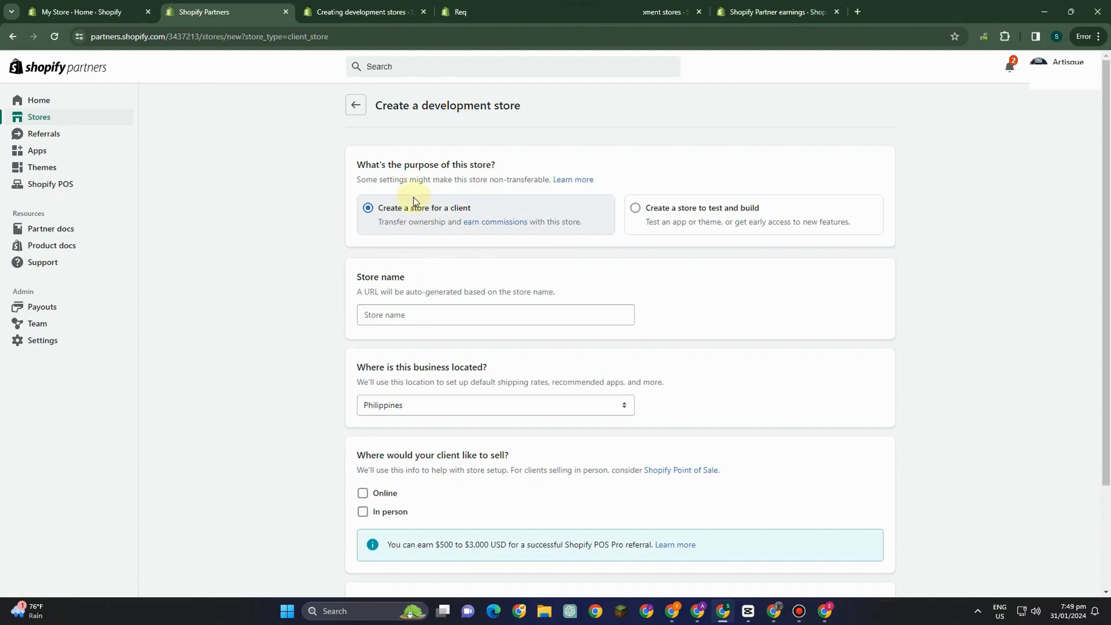
- Name the development store Arts123.com
left_click(467, 321)
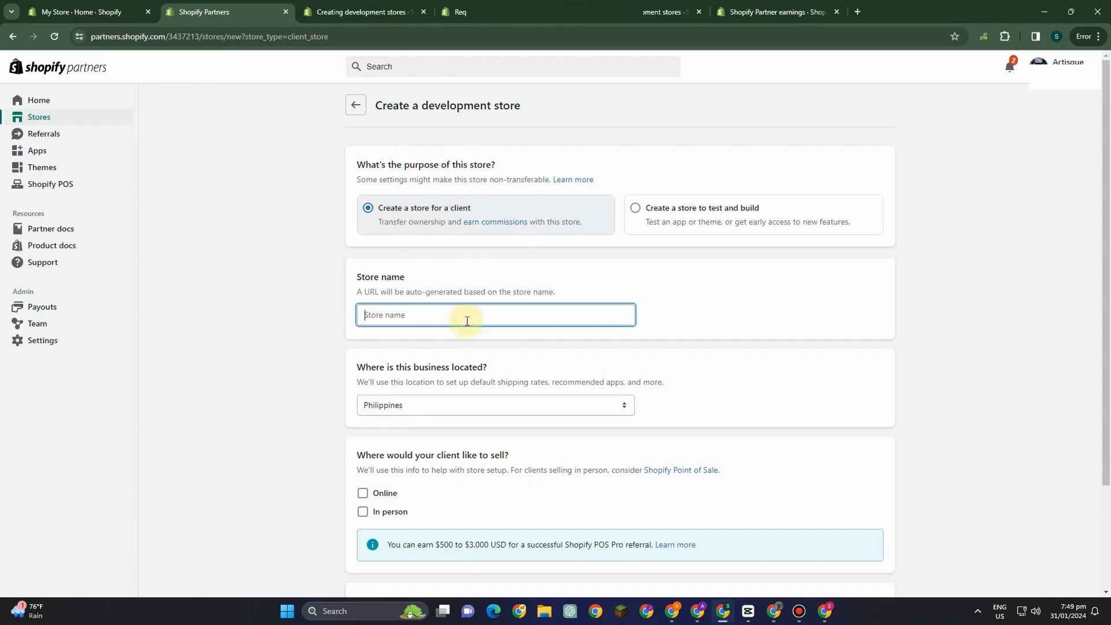
type("Art")
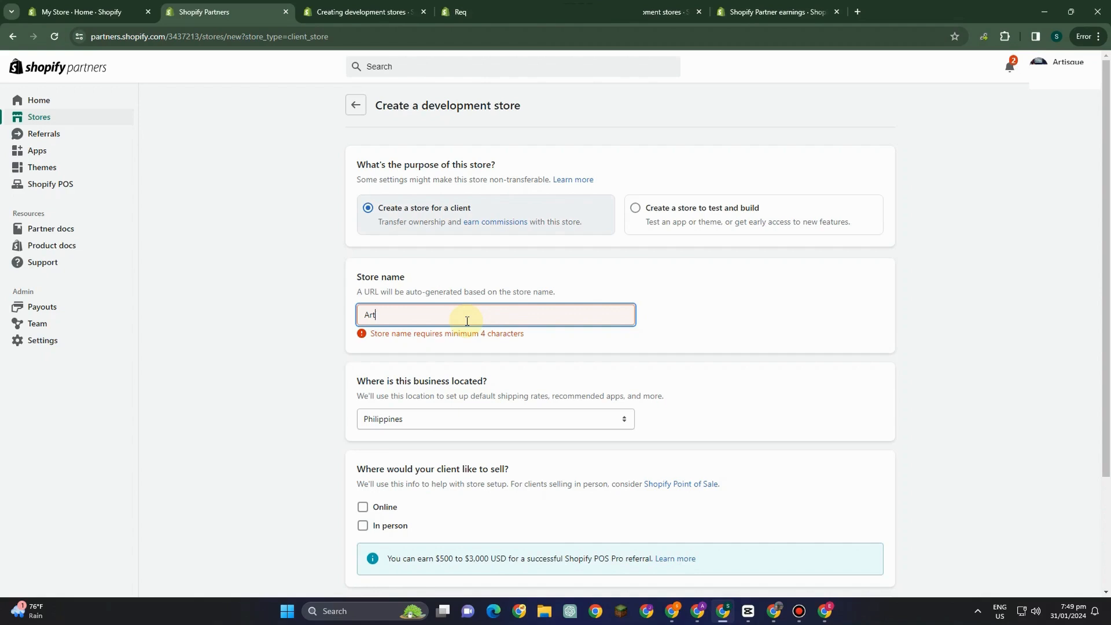
type("s.co")
key("BackSpace")
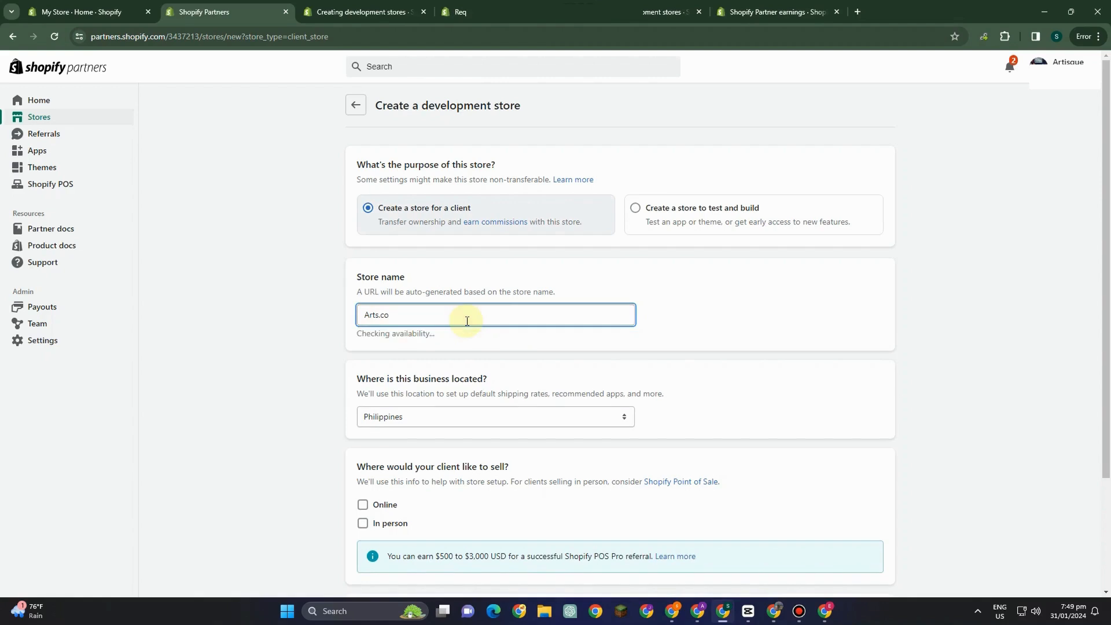
type("123")
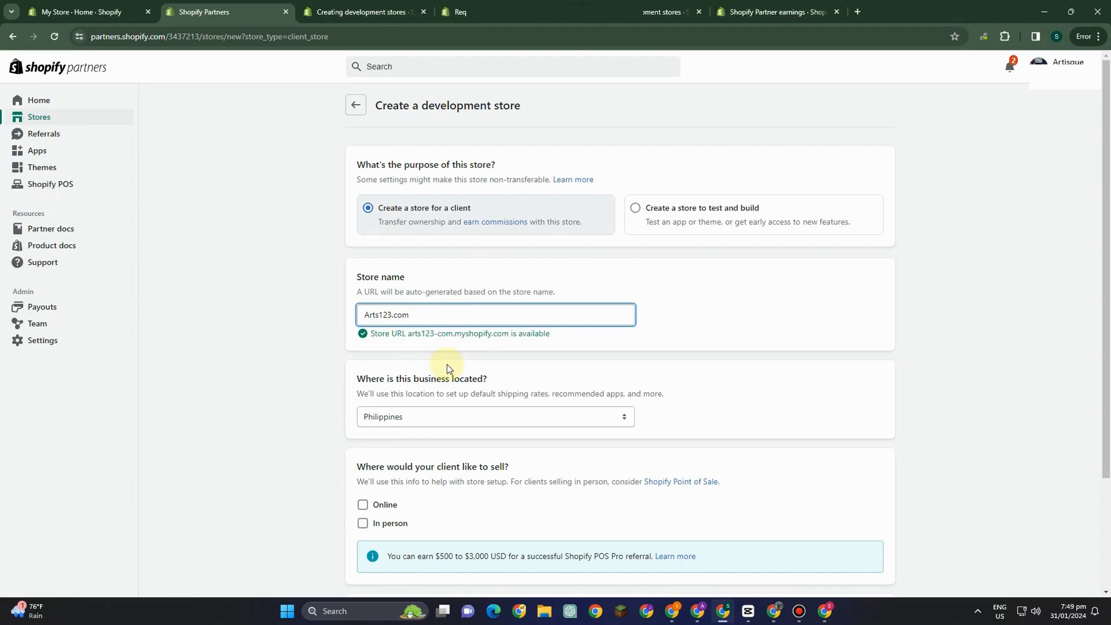
- Set the business location to Malaysia
scroll(489, 387, "down", 1)
left_click(484, 360)
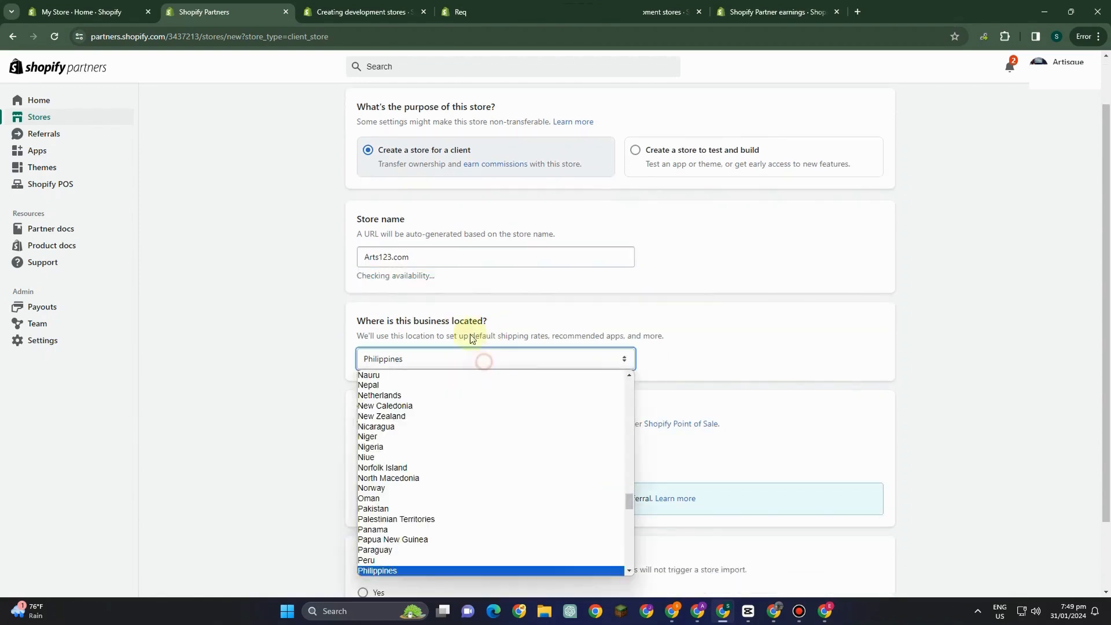
left_click(436, 385)
left_click(436, 359)
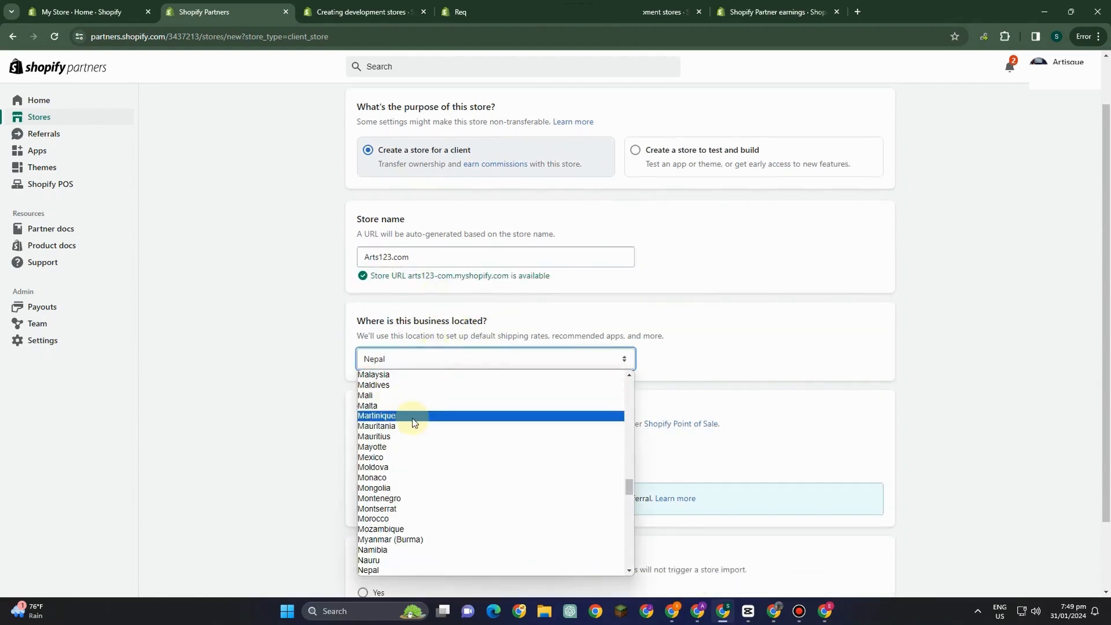
left_click(386, 375)
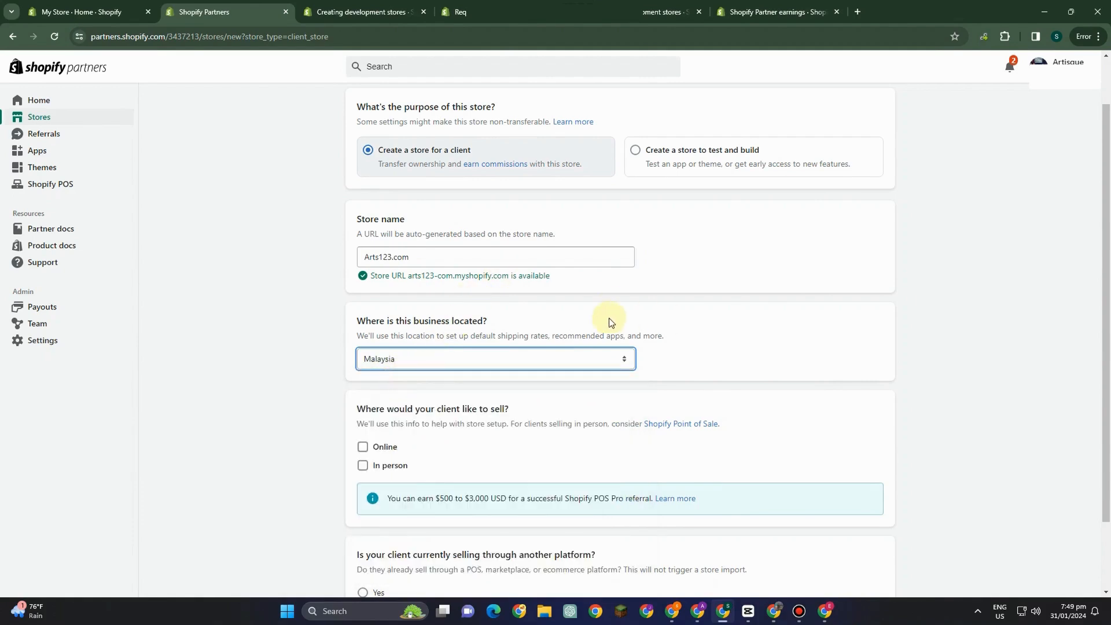
- Specify that the client sells online and uses no other platform, and create the development store
scroll(467, 347, "down", 2)
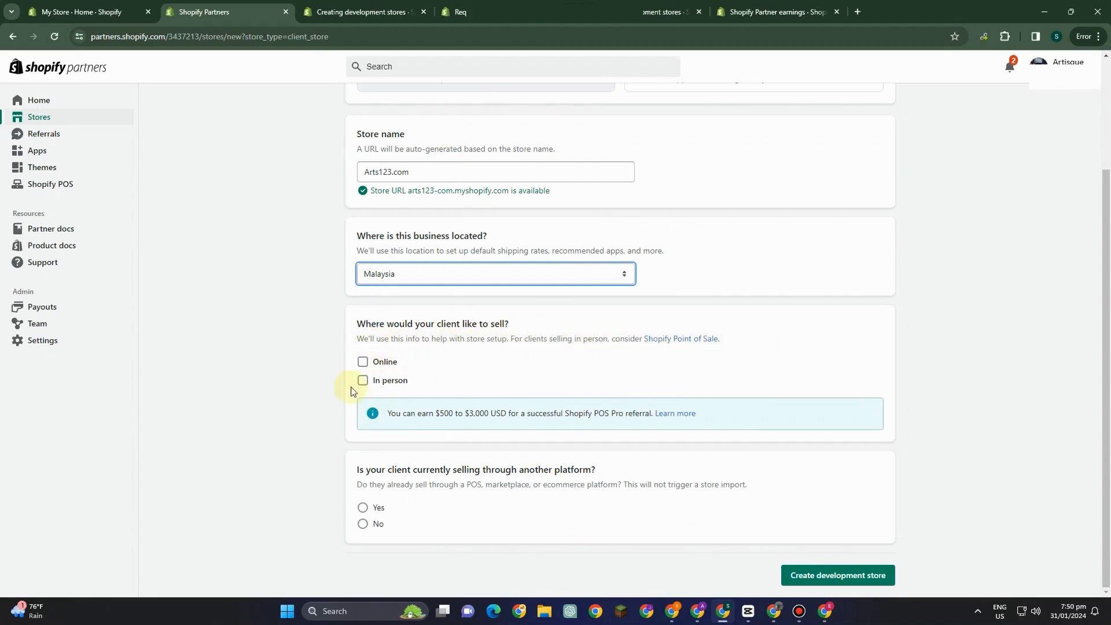
left_click(372, 365)
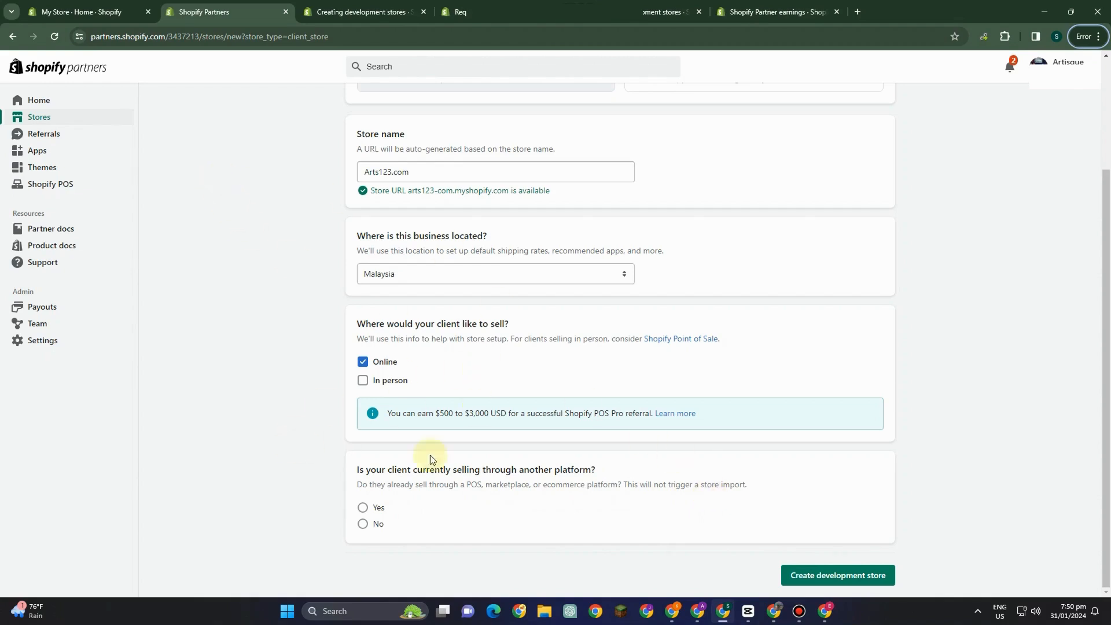
left_click(362, 526)
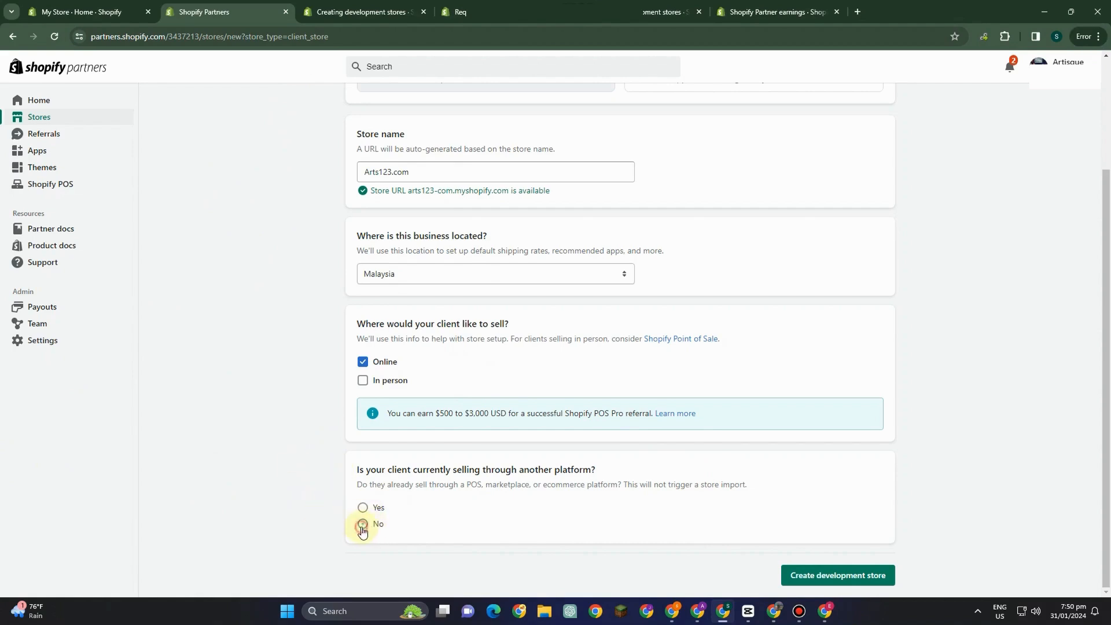
left_click(852, 576)
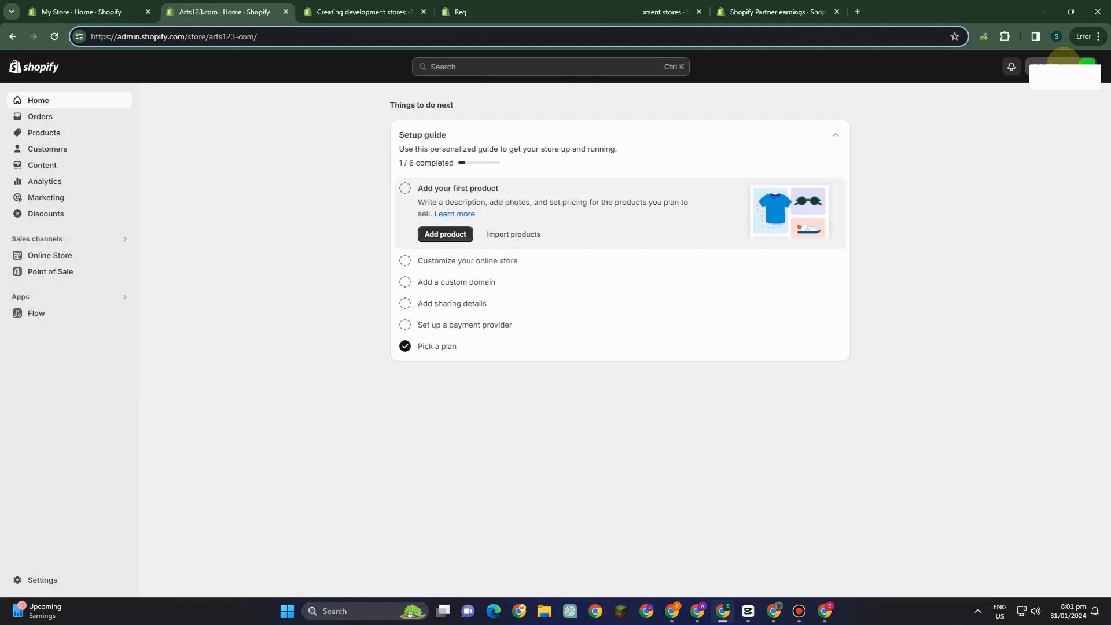
- Compare the new store's home page with the My Store tab, and approve the Flow app's data access update in Arts123.com
left_click(87, 11)
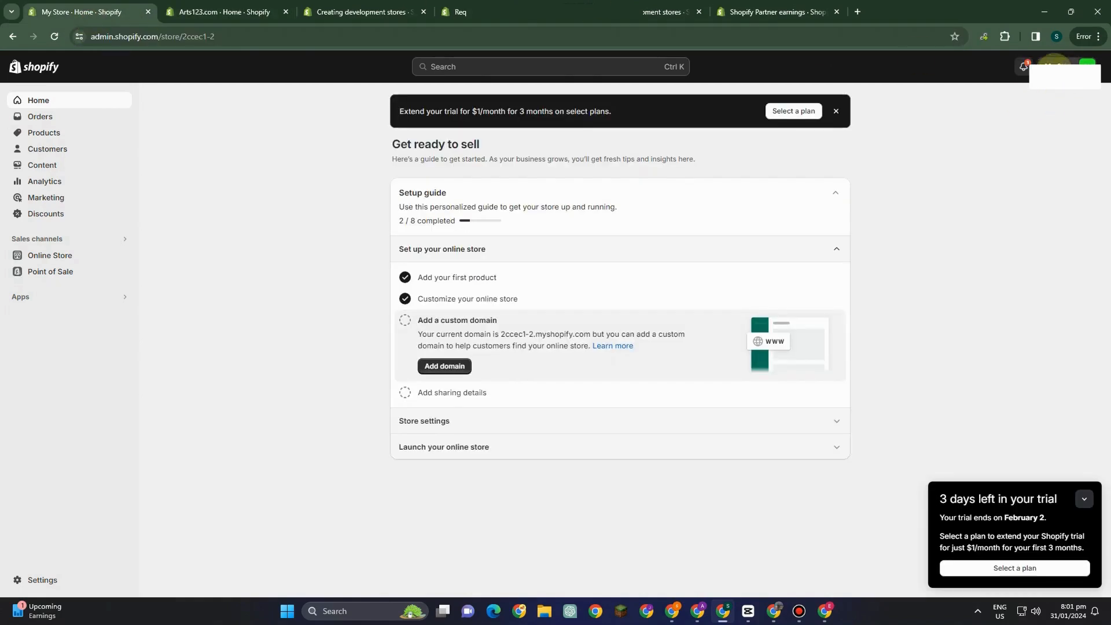
left_click(244, 12)
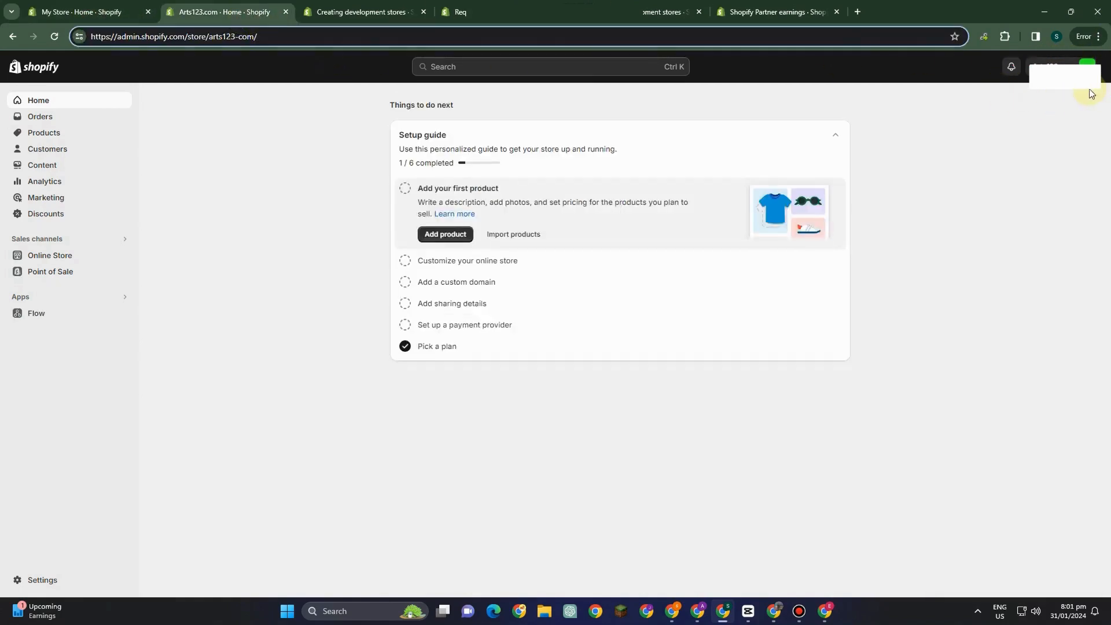
left_click(32, 320)
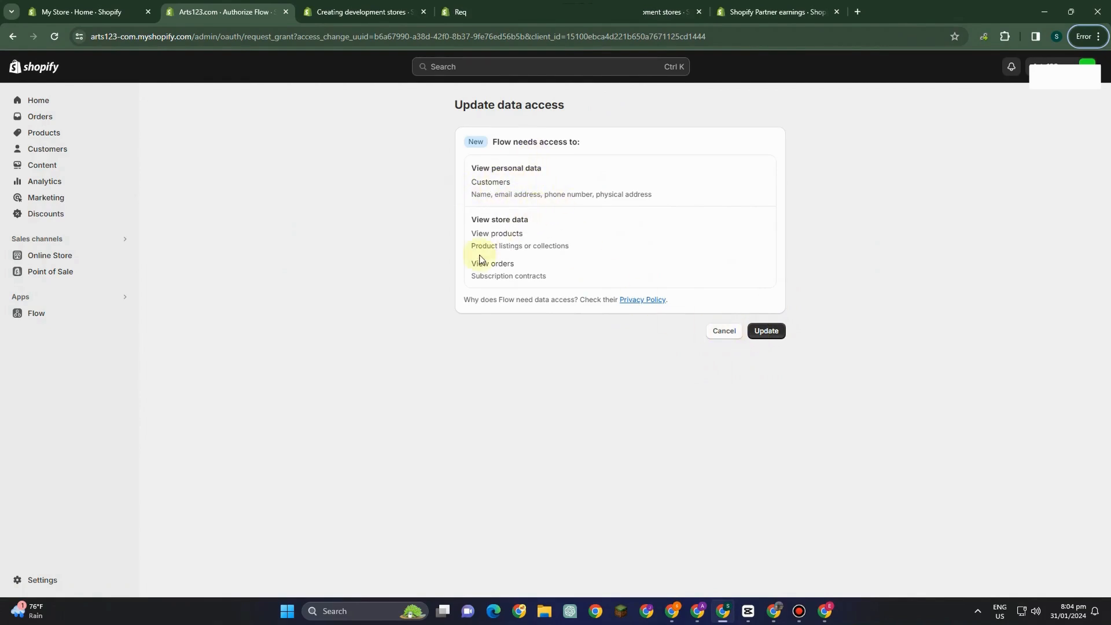
left_click(768, 331)
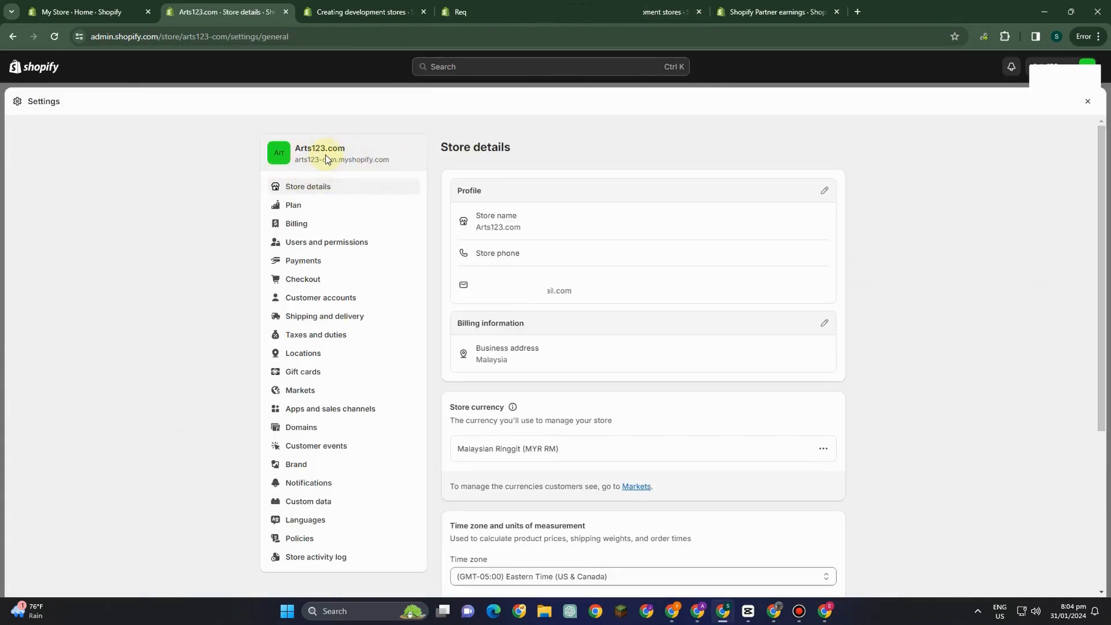
- Review the Arts123.com store's billing settings and its users and permissions, including the staff and collaborator sections
left_click(321, 214)
left_click(316, 227)
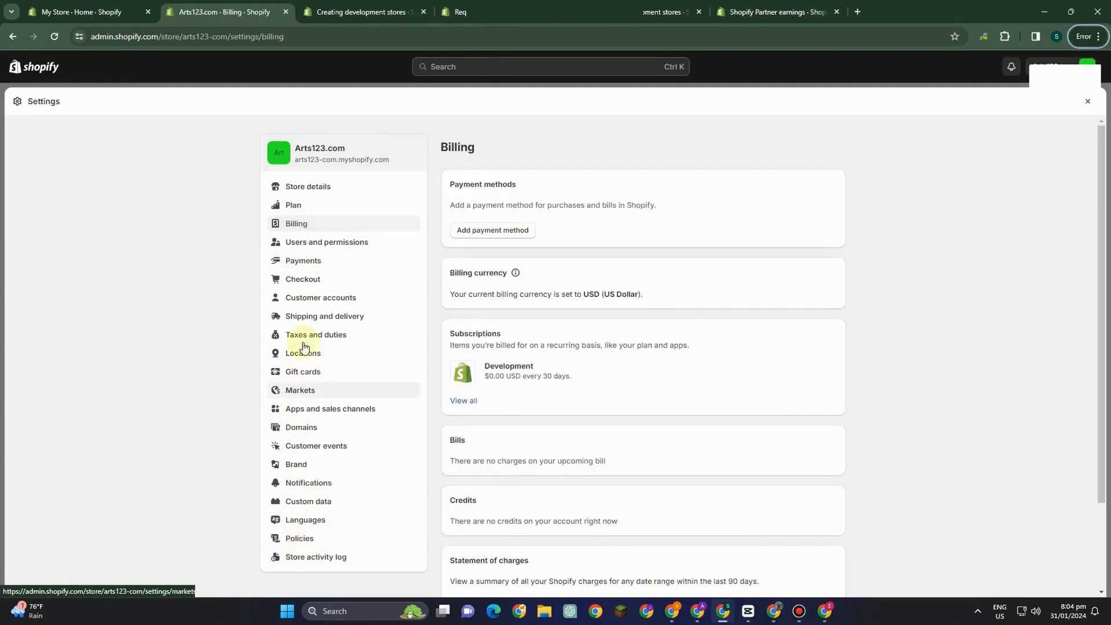
left_click(324, 250)
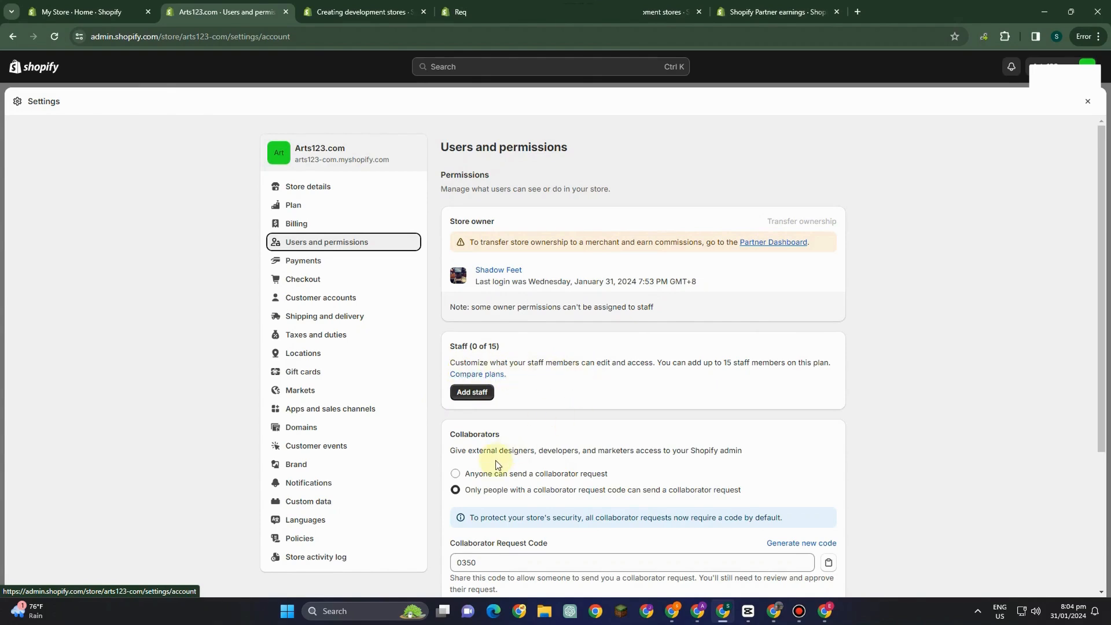
scroll(482, 478, "down", 2)
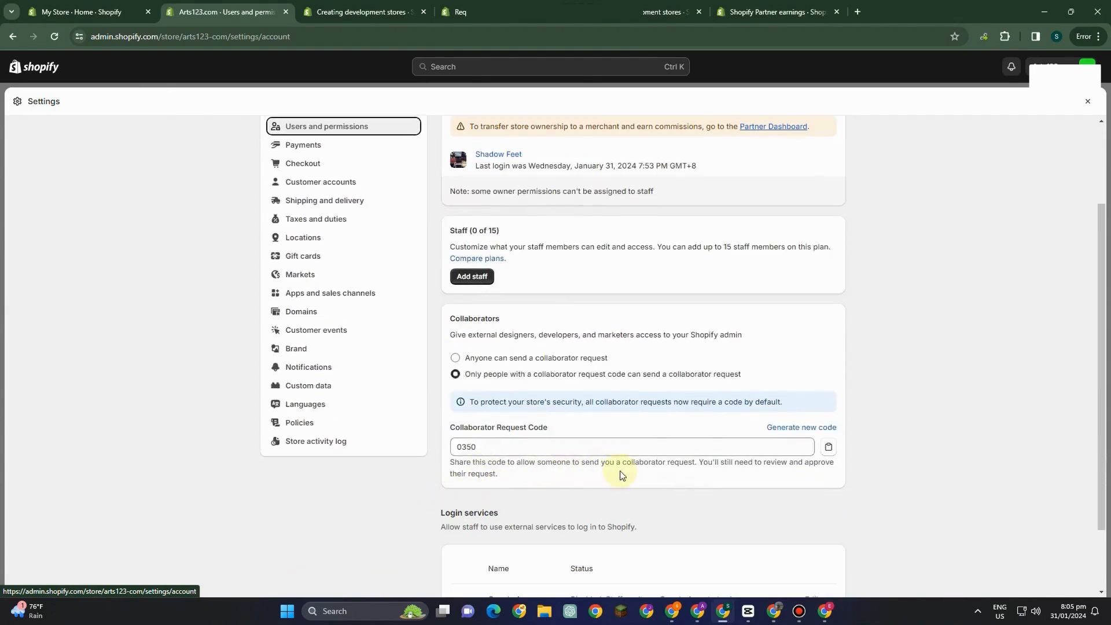
scroll(538, 529, "down", 1)
scroll(537, 515, "up", 3)
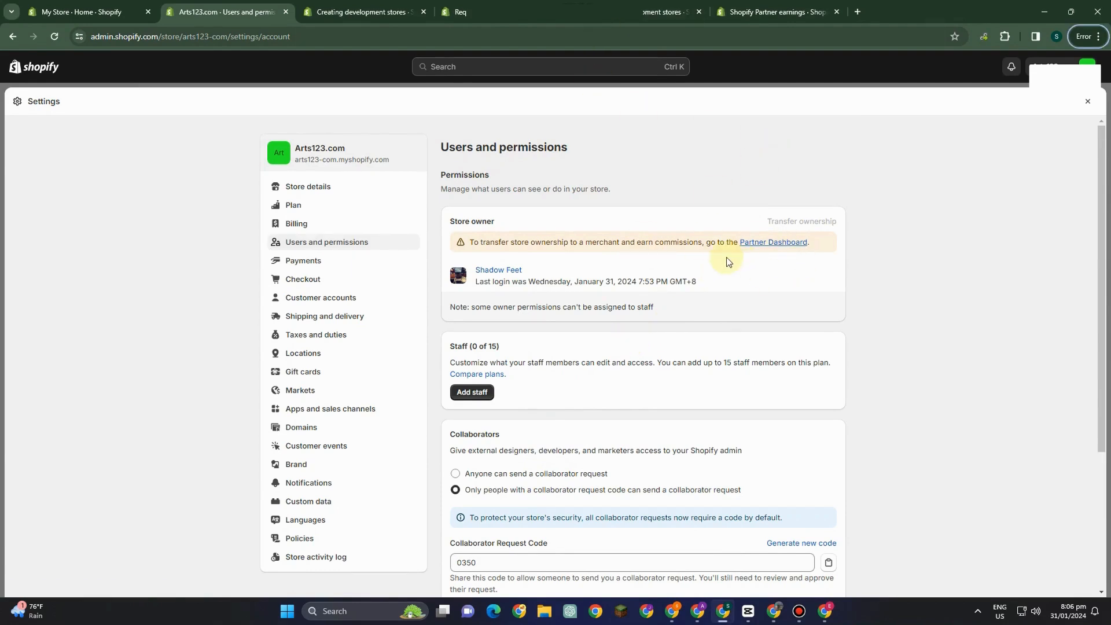
- Go to the Partner Dashboard from the store owner notice and open Arts123.com from the list of stores
left_click(761, 245)
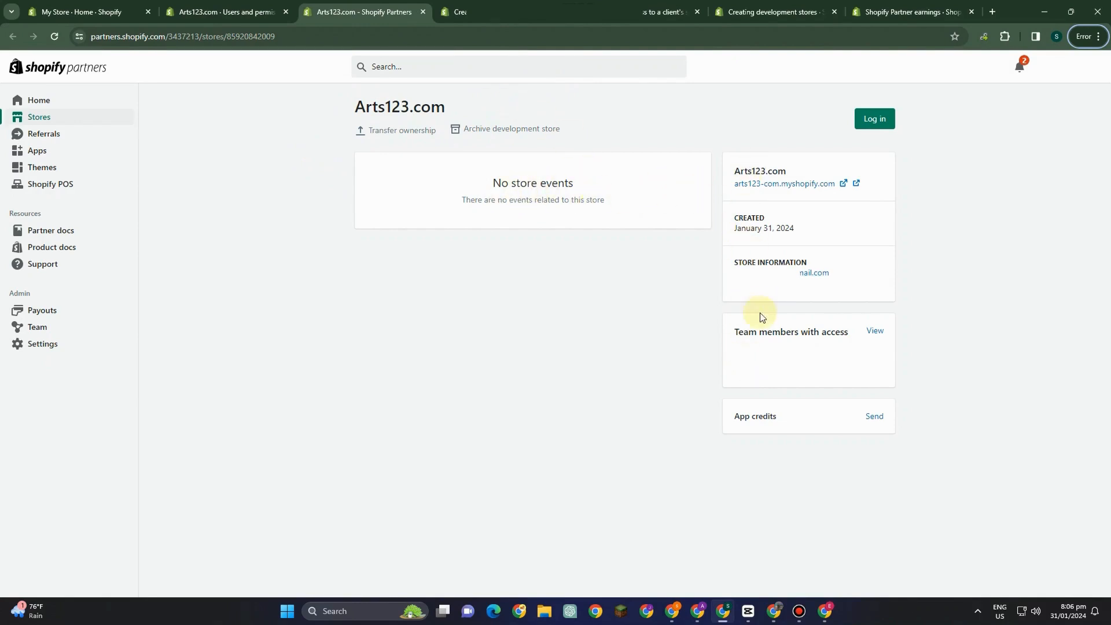
left_click(55, 120)
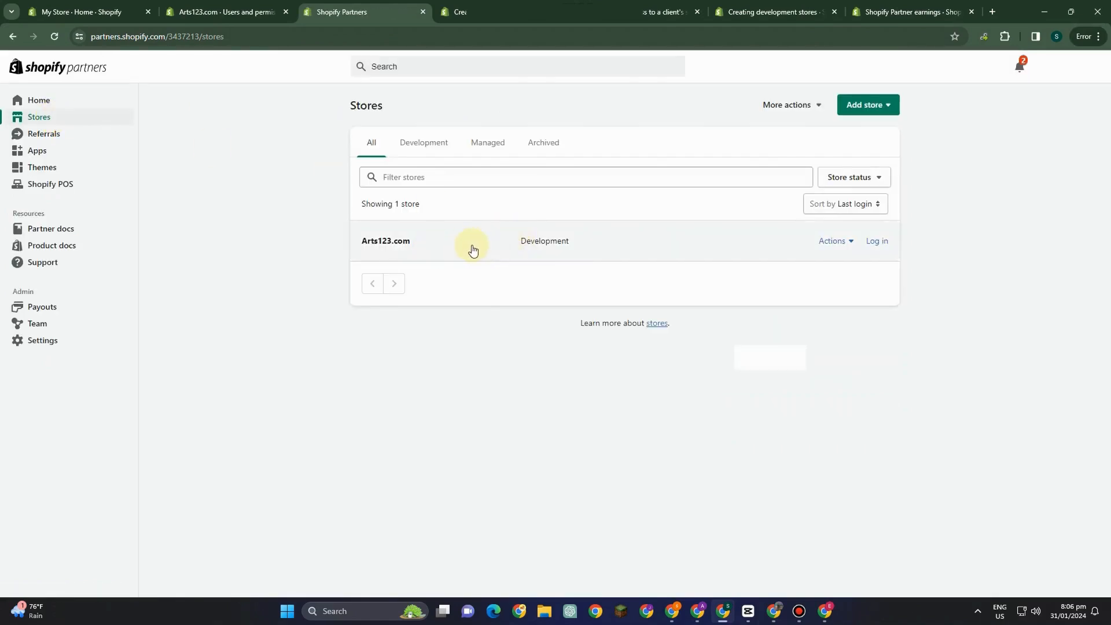
left_click(488, 244)
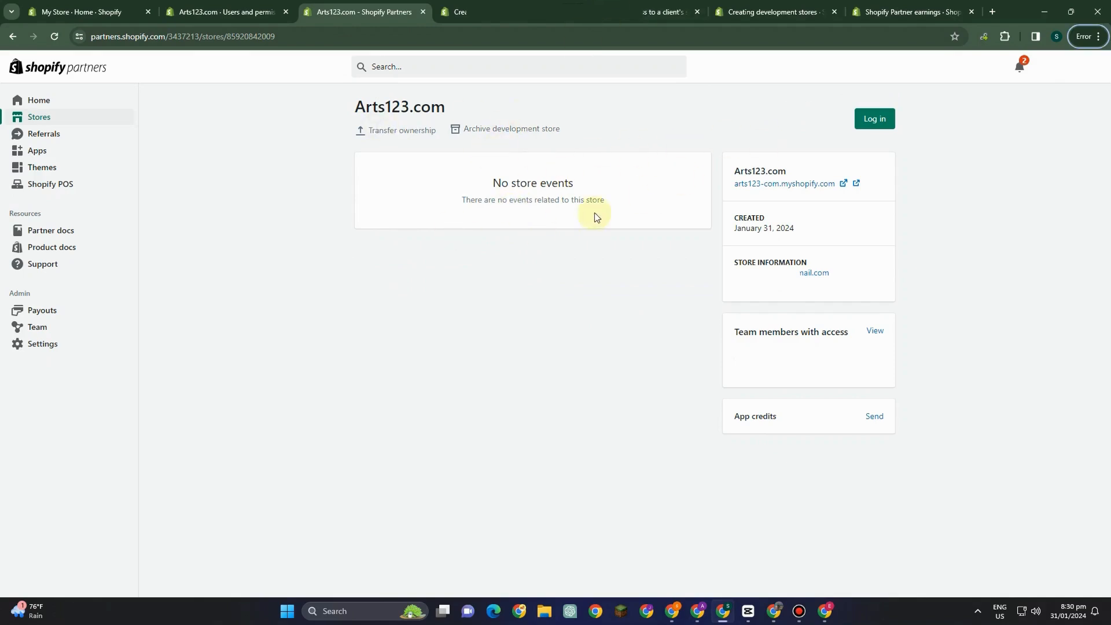
- Start transferring ownership of Arts123.com, check the eligible accounts and open the form for adding a new staff member
left_click(392, 137)
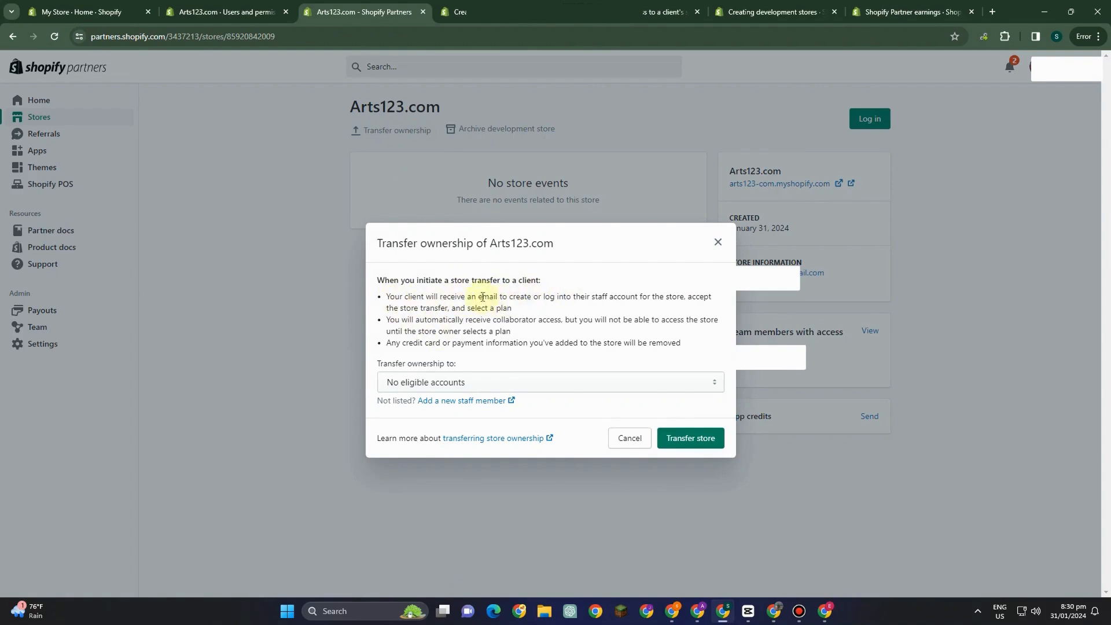
left_click_drag(483, 297, 494, 297)
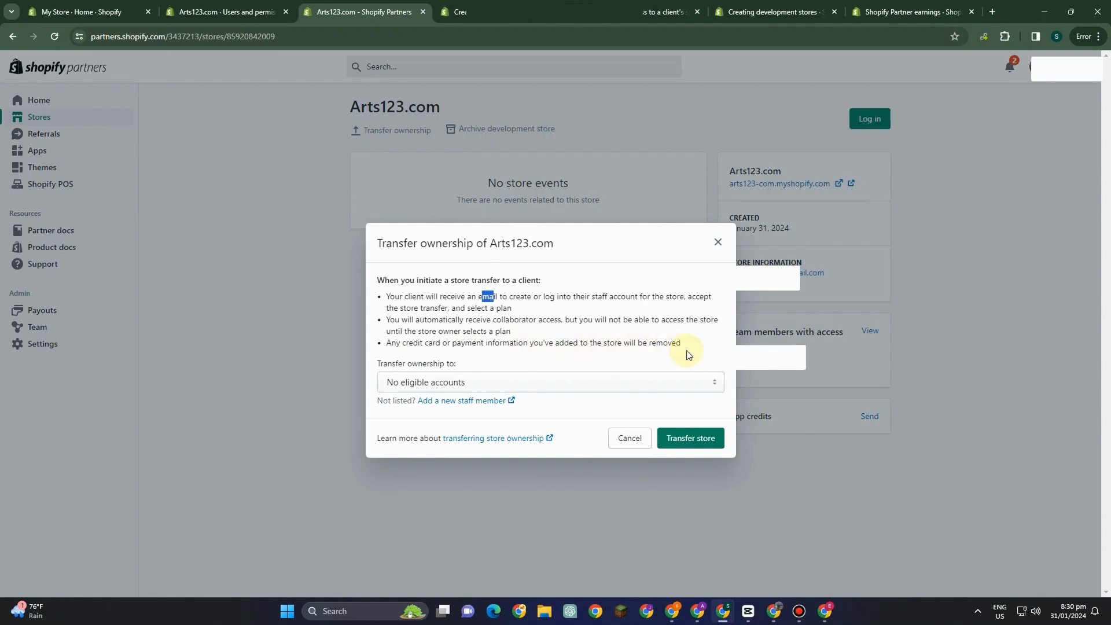
left_click(454, 382)
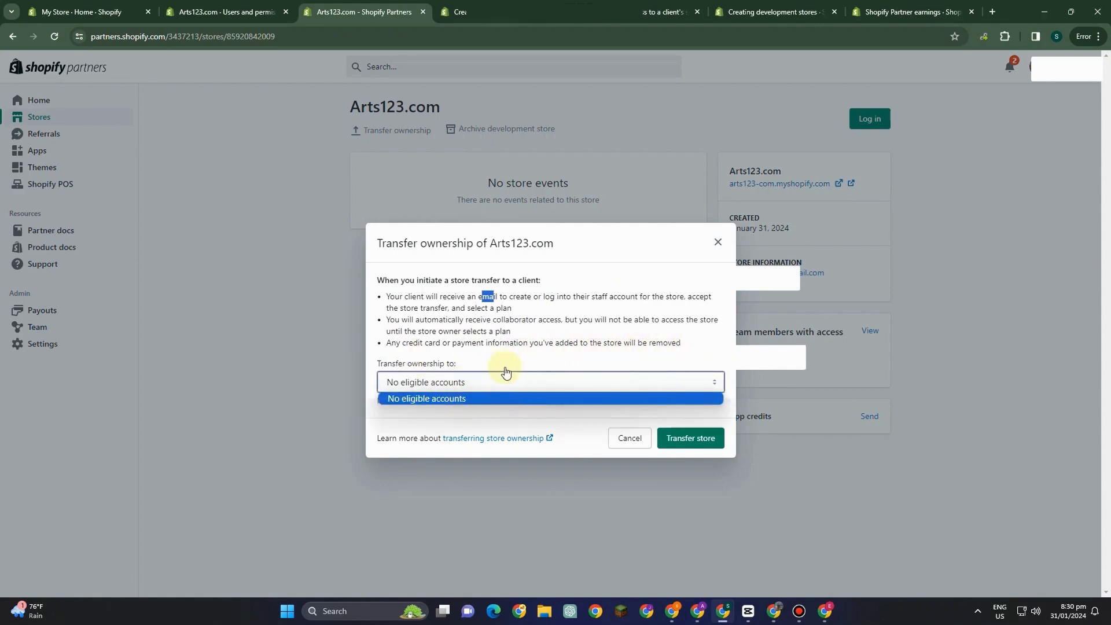
left_click(448, 387)
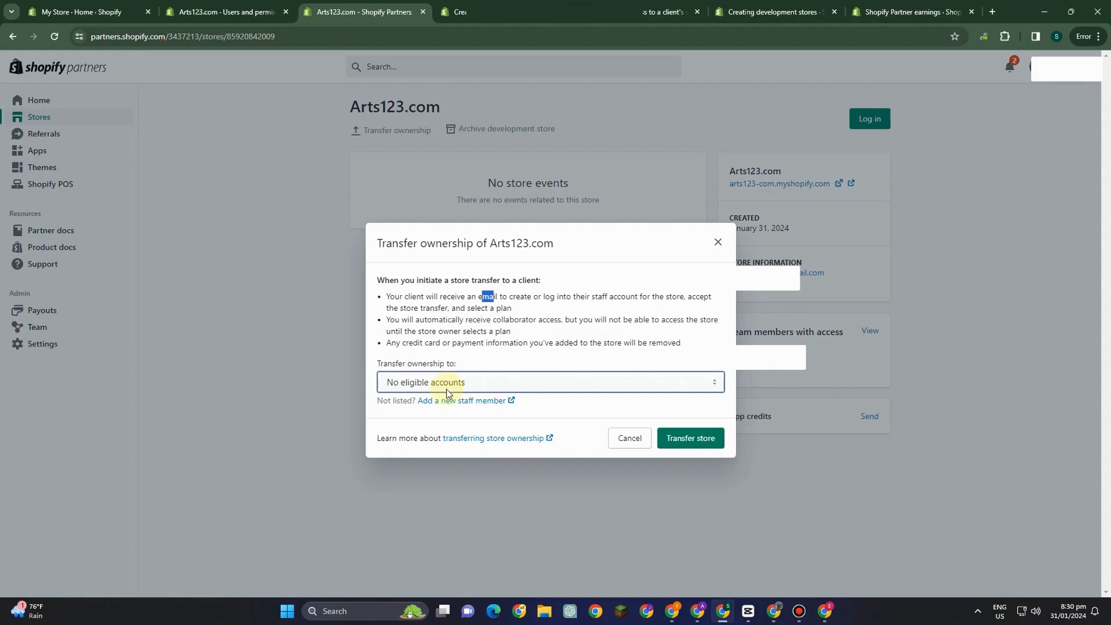
left_click(454, 401)
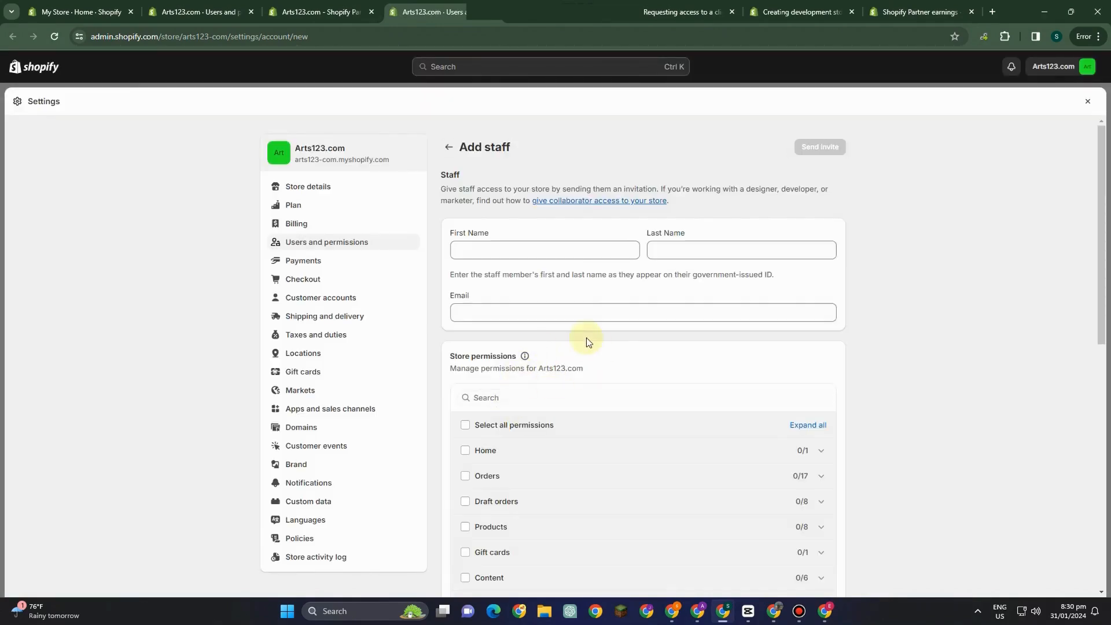
- Look over the staff member's name and email fields without filling them in, and return to the ownership transfer dialog
left_click(486, 250)
left_click(695, 248)
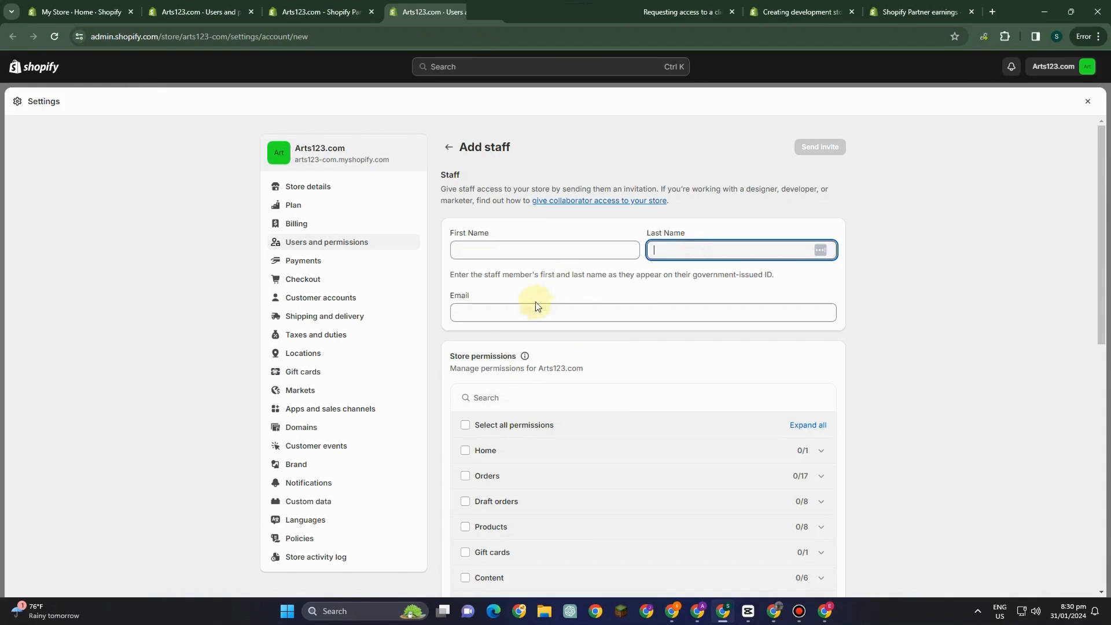
left_click(530, 310)
left_click(322, 12)
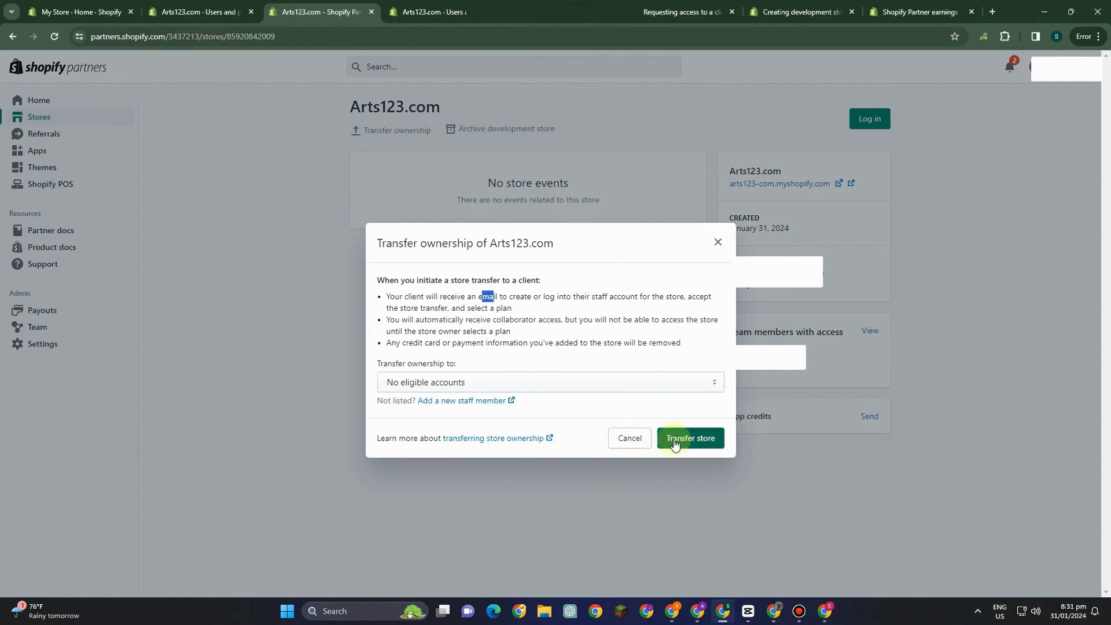
- Open the help article on transferring store ownership in a new tab and dismiss the transfer dialog
key("alt")
right_click(502, 438)
left_click(550, 265)
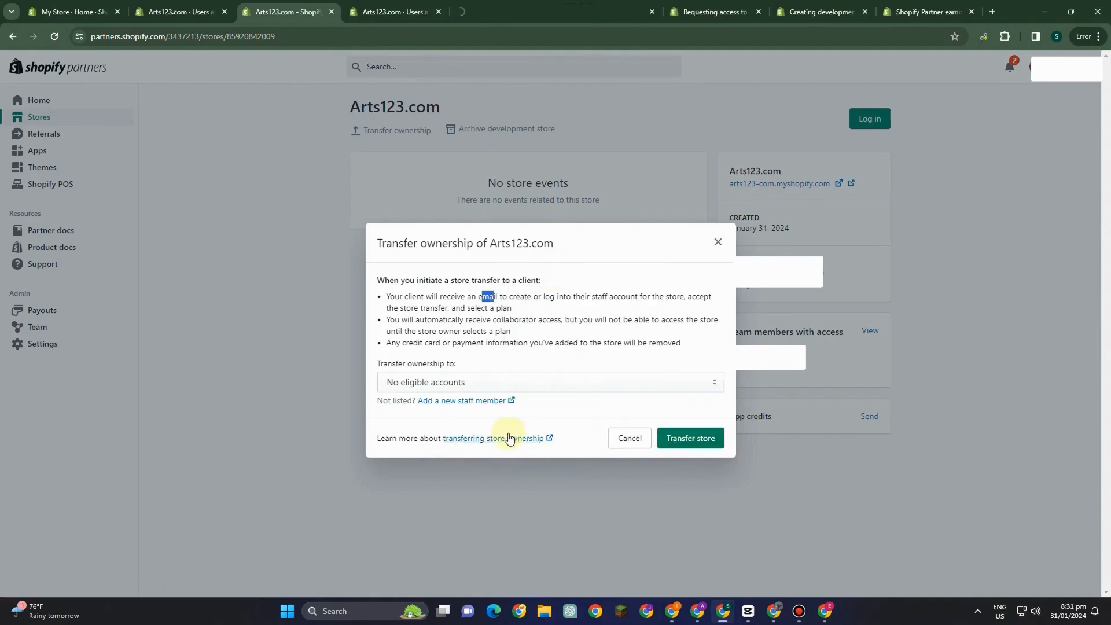
left_click(718, 245)
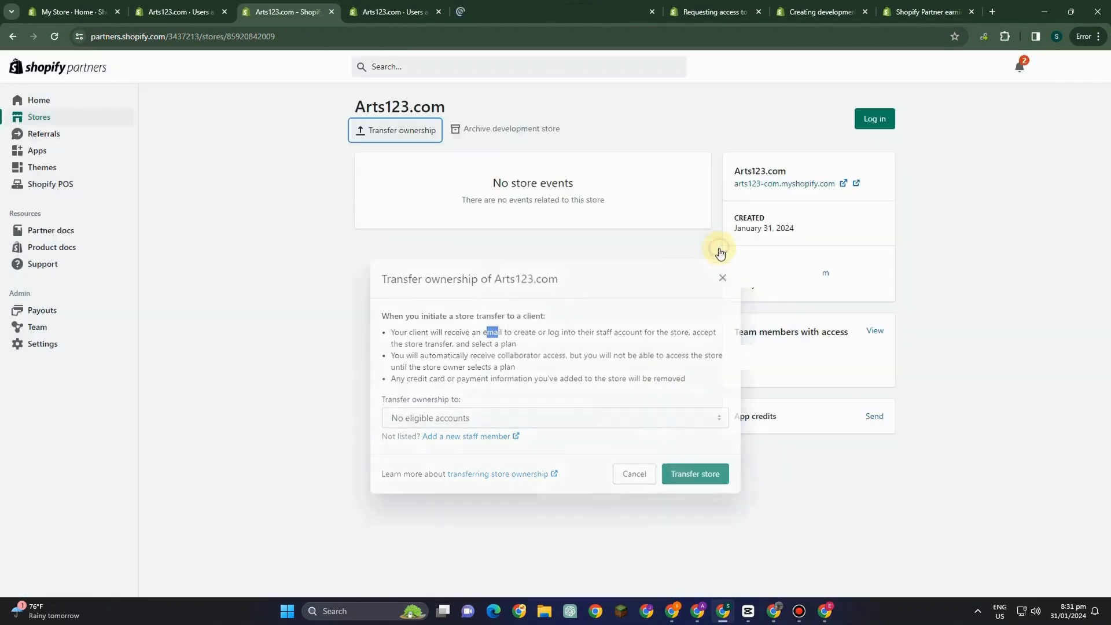
- Archive the Arts123.com development store, recheck the ownership transfer dialog and unarchive the store
left_click(505, 132)
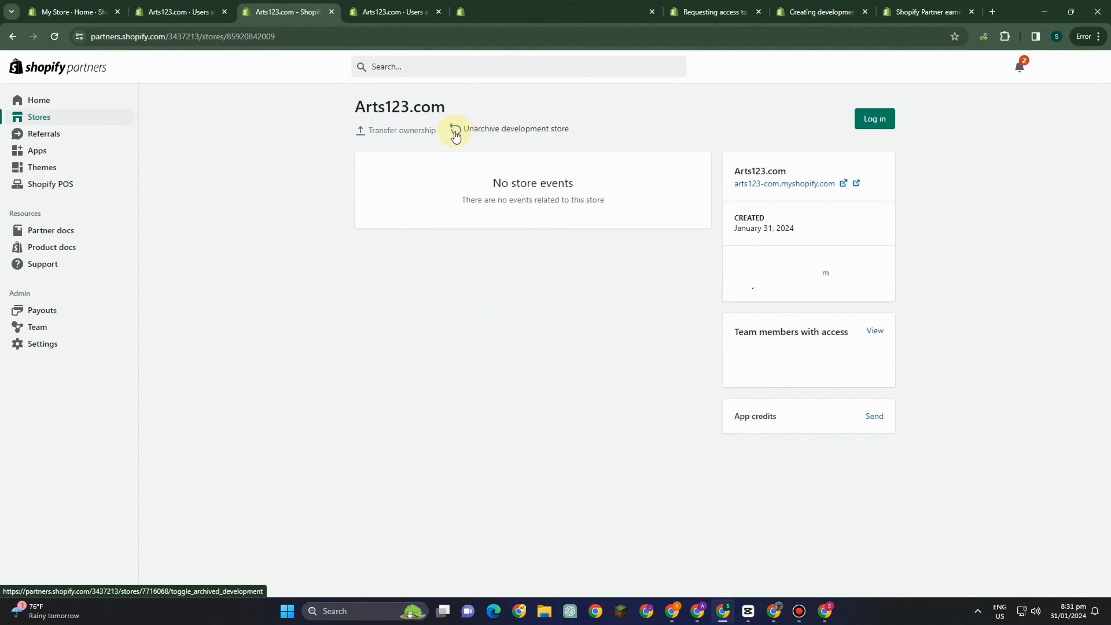
left_click(404, 132)
left_click(718, 242)
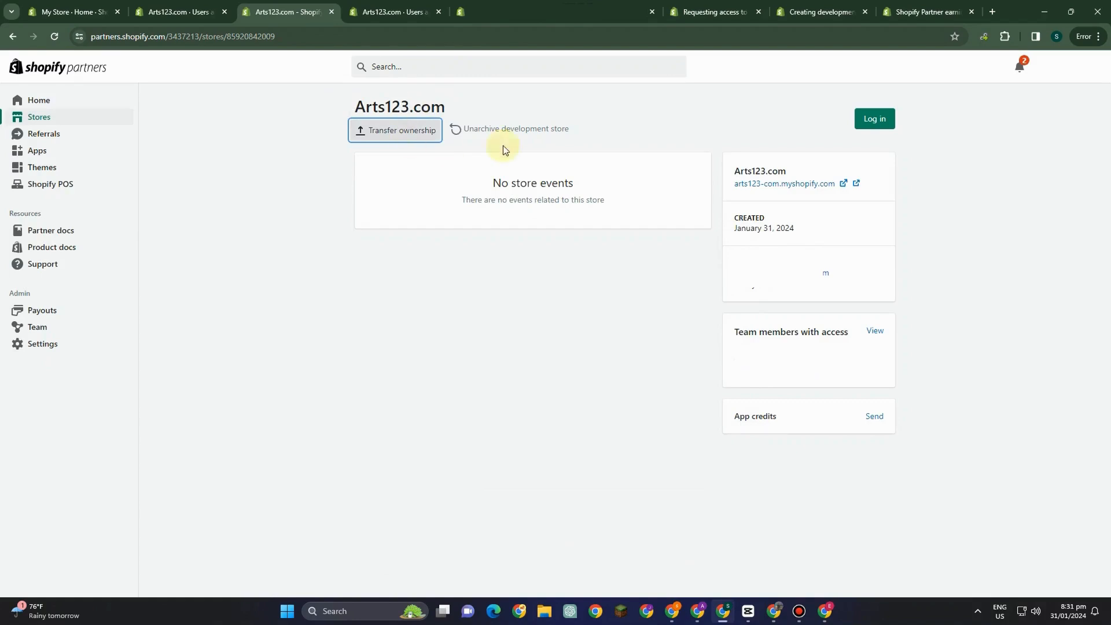
left_click(457, 132)
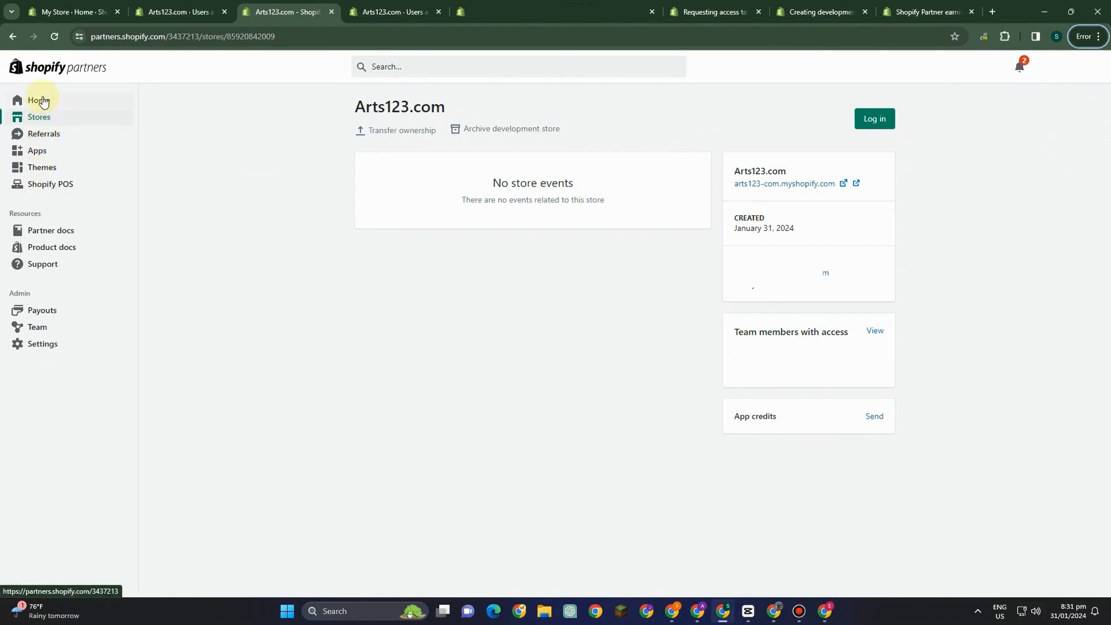
- Open the Themes page of the Partner Dashboard
left_click(43, 172)
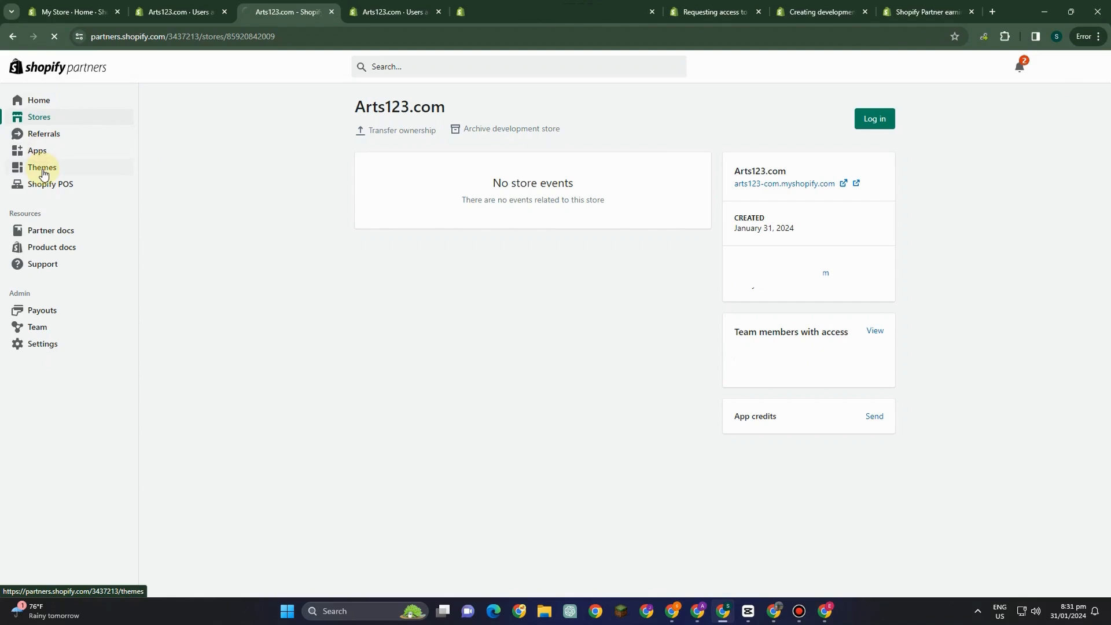